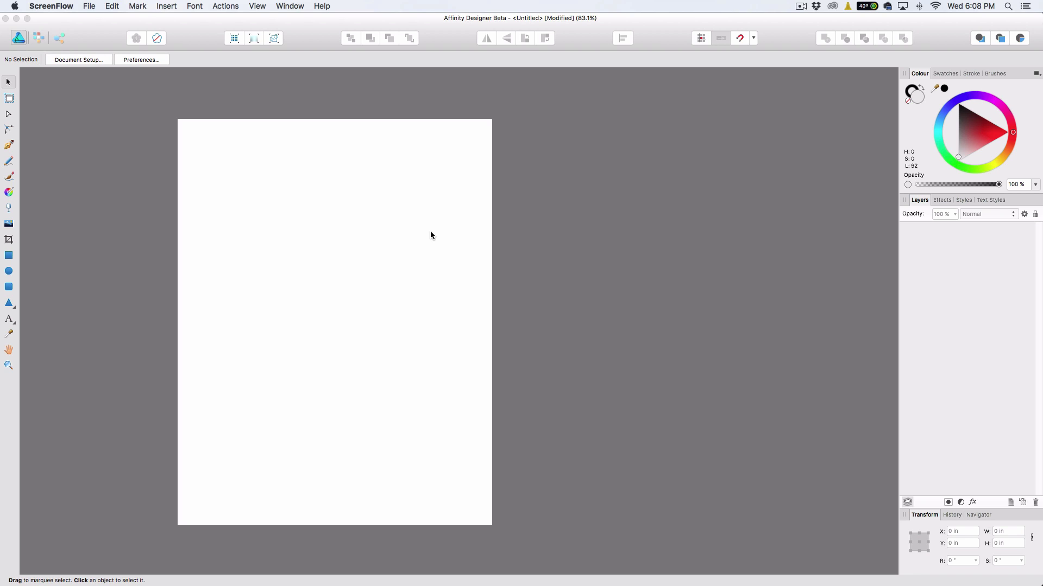
Activate Affinity Designer and move the Character panel up and to the right
click(430, 235)
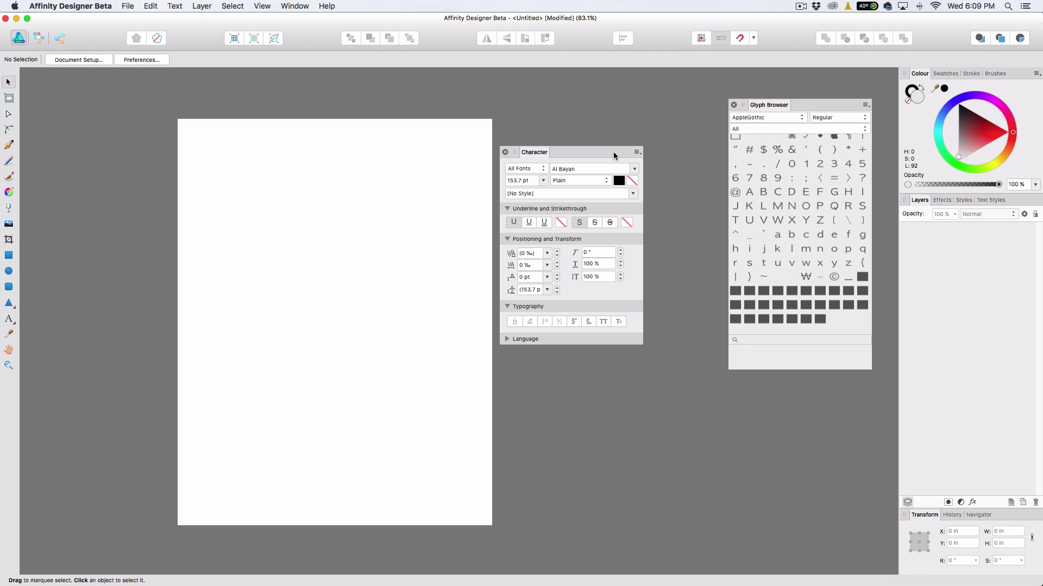
drag(591, 151, 643, 112)
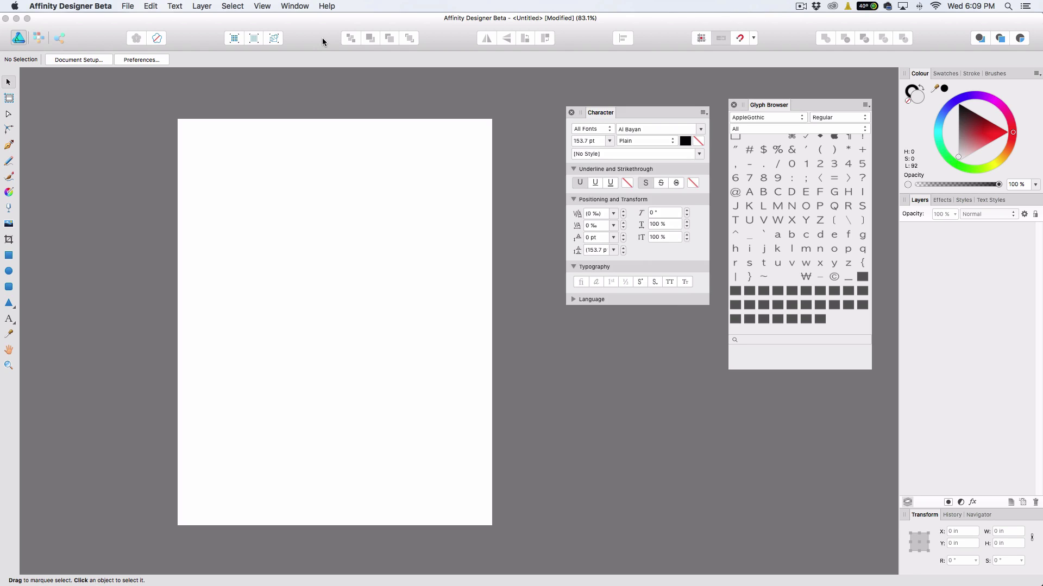
click(83, 7)
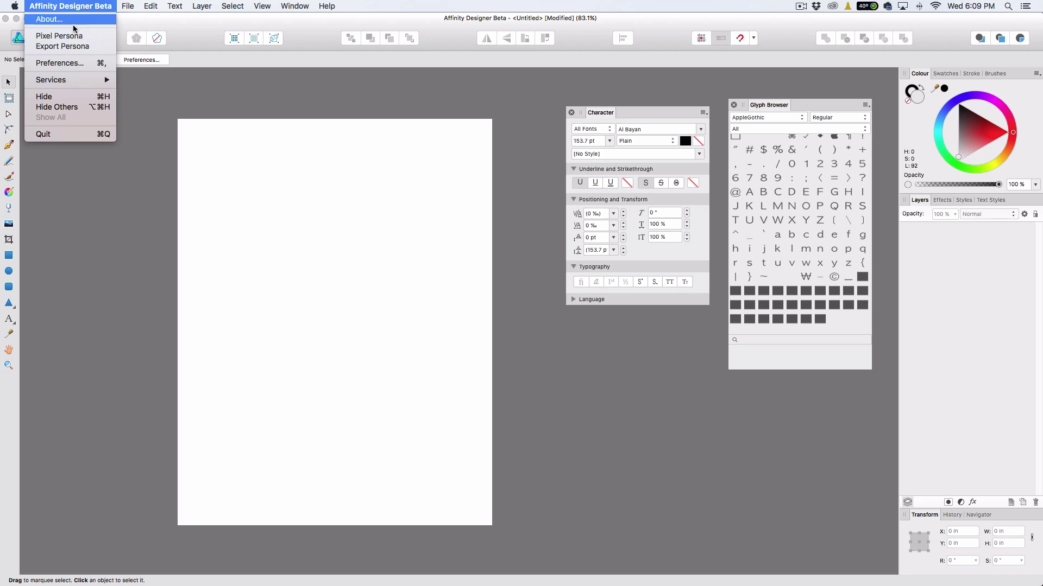
click(69, 64)
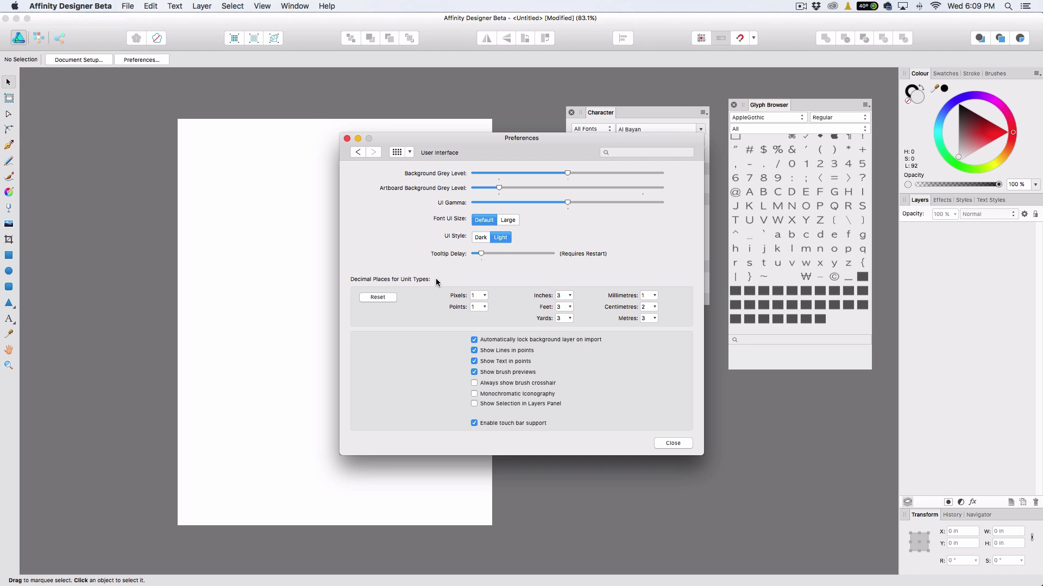
click(485, 240)
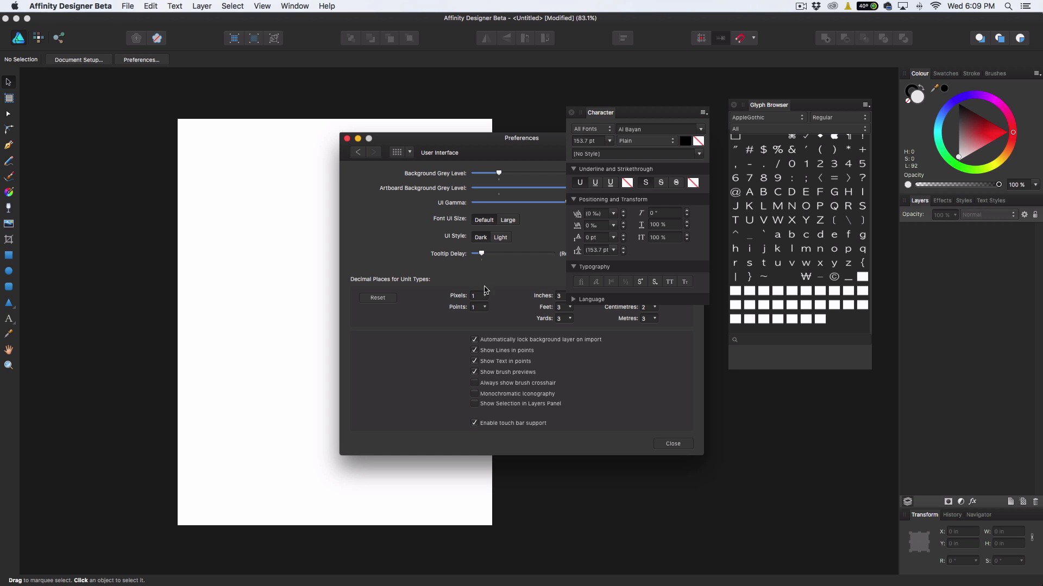
drag(495, 146, 336, 216)
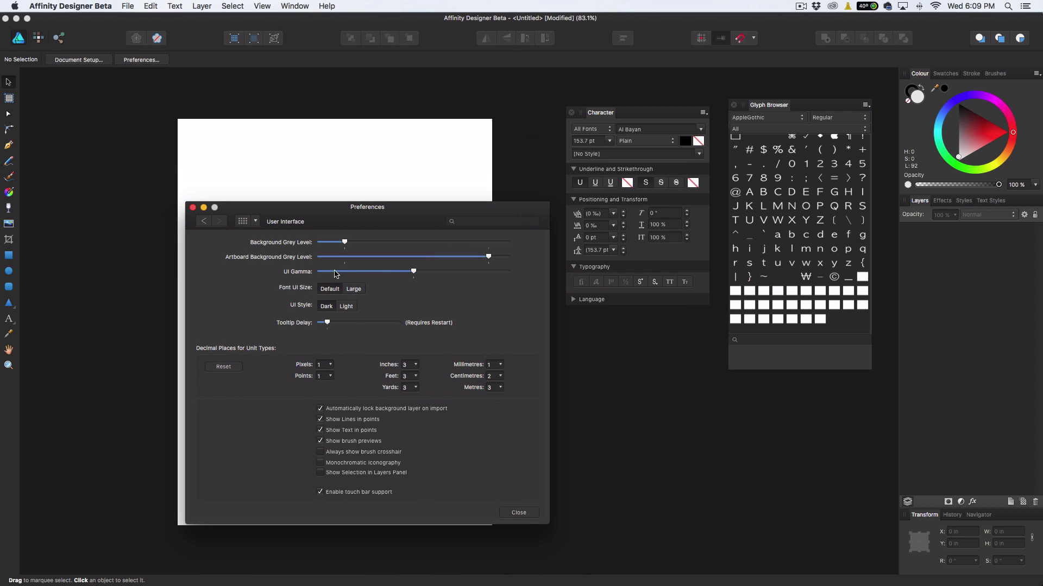
click(347, 307)
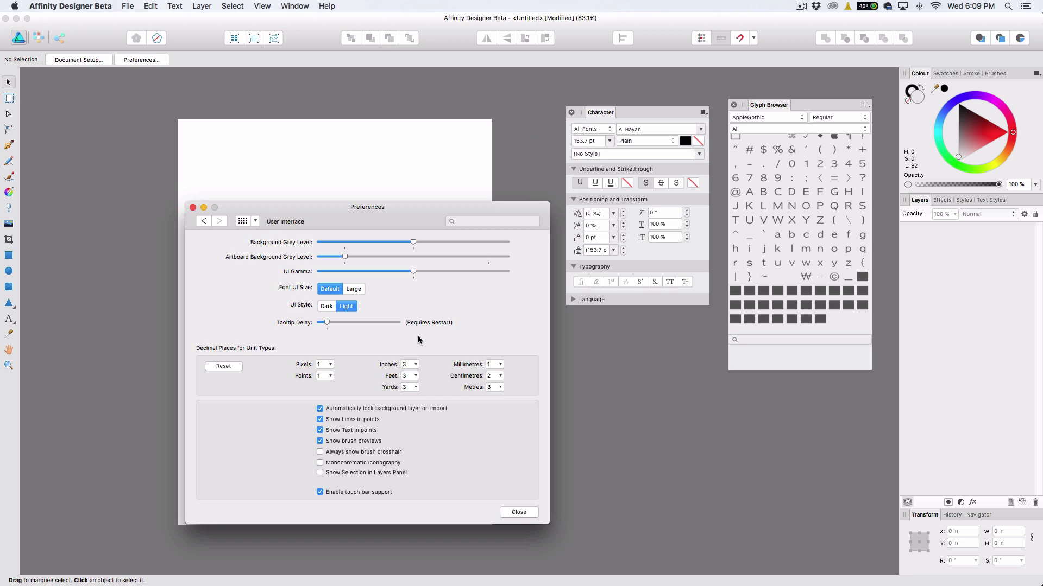
click(193, 208)
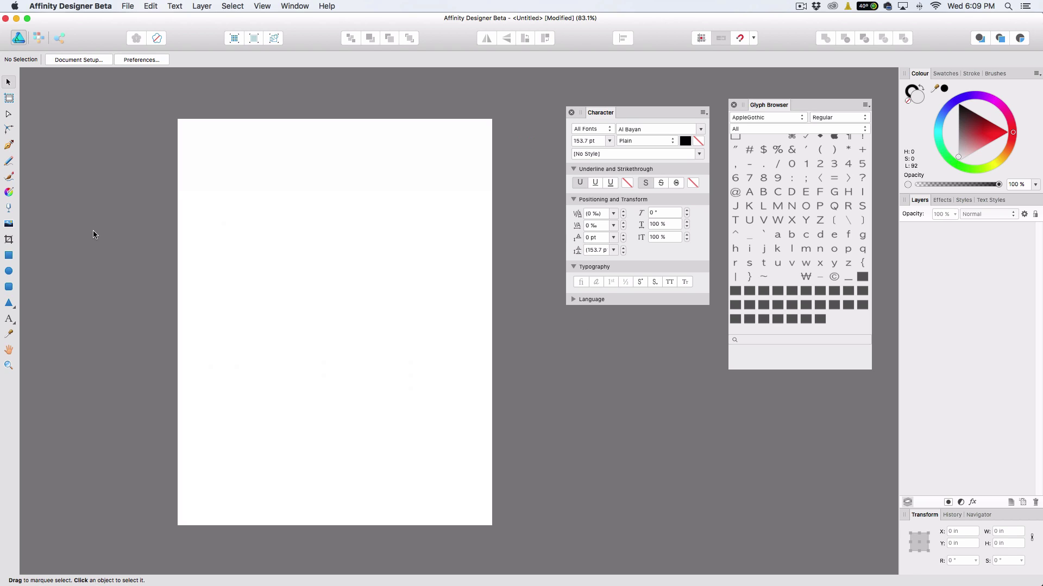
Create art text 'Affinity' near the top of the page and select all of it
click(9, 321)
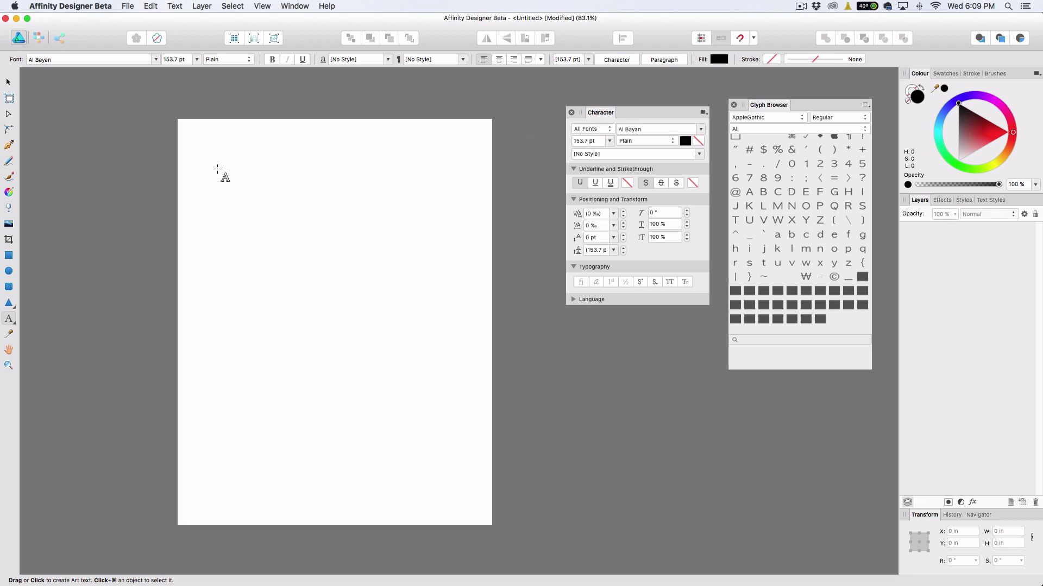
drag(215, 170, 239, 217)
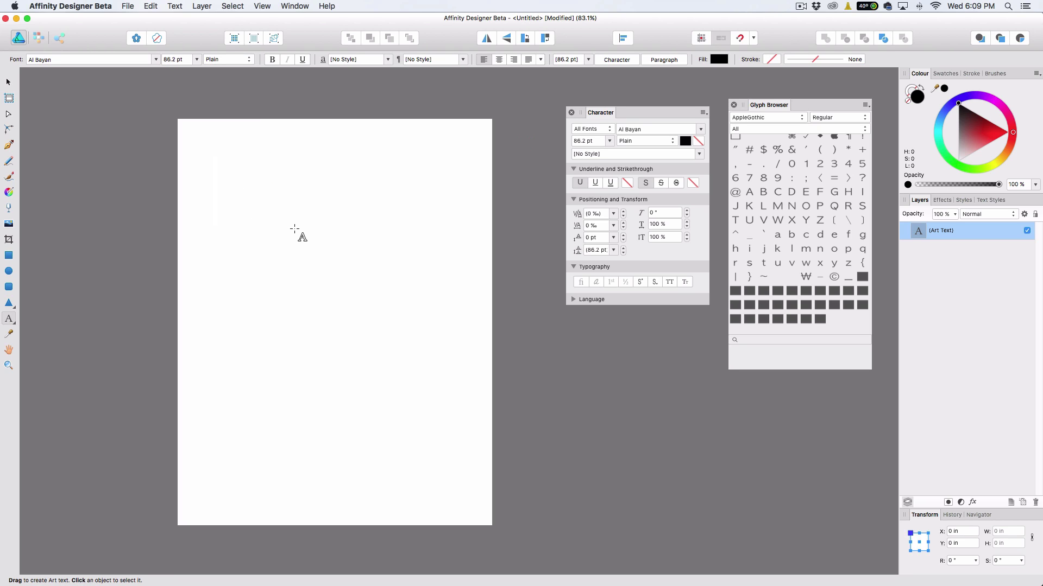
text(Affinity)
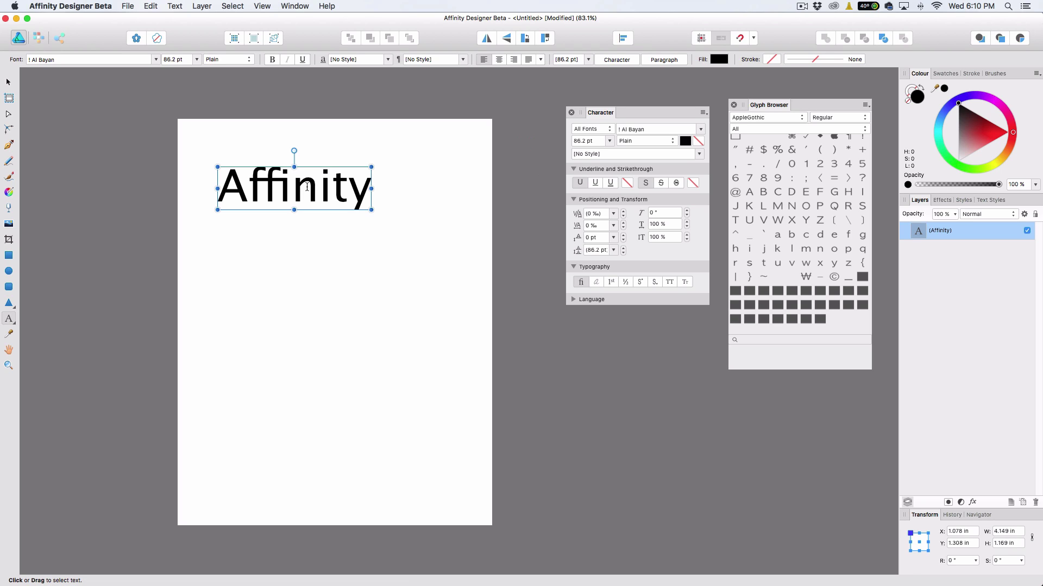
key(super+a)
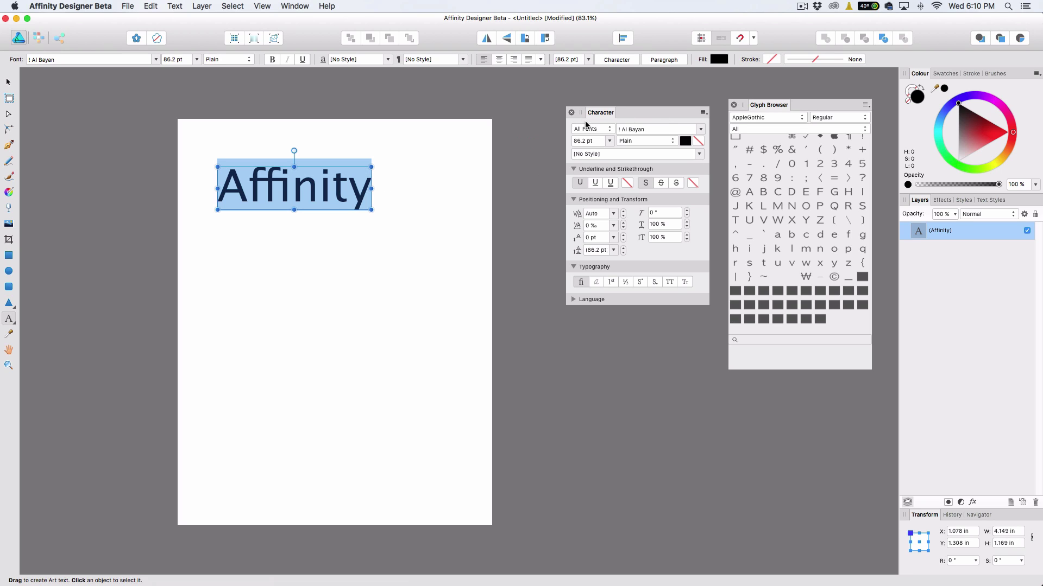
Preview the Baskerville styles in the font list, then dismiss it, keeping Al Bayan
click(645, 130)
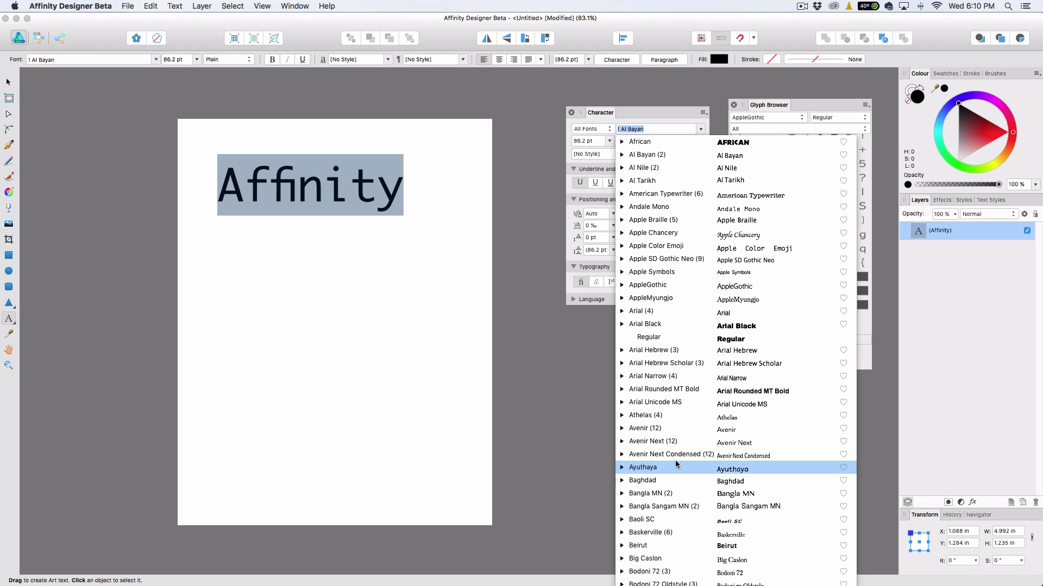
scroll(673, 465, down, 5)
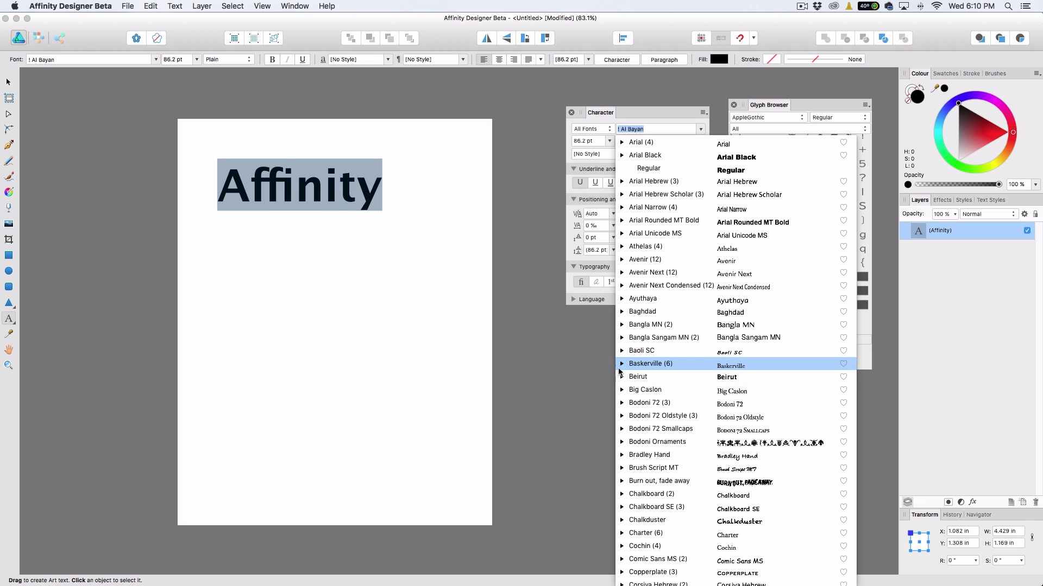
click(622, 365)
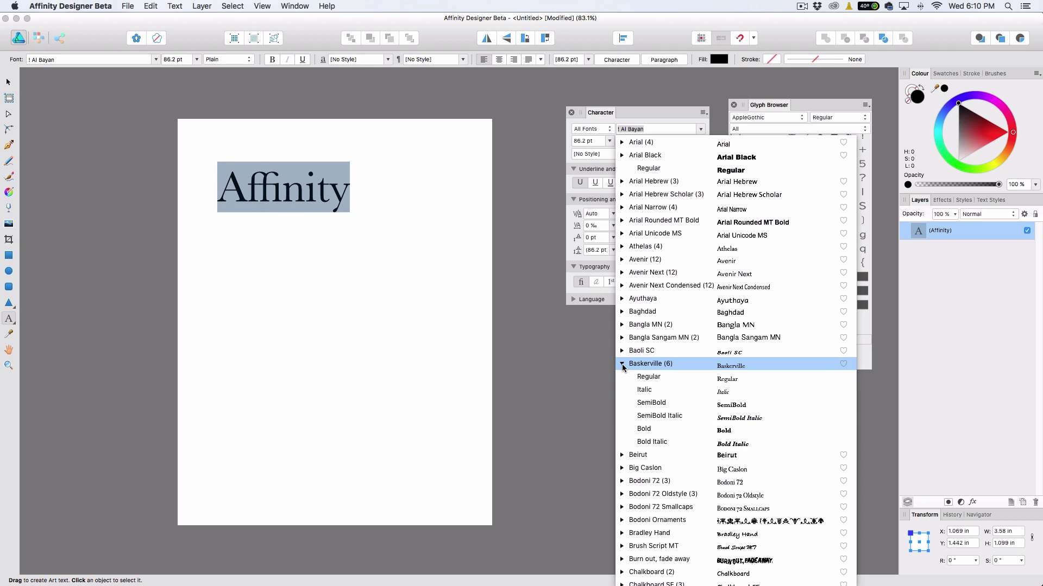
click(622, 365)
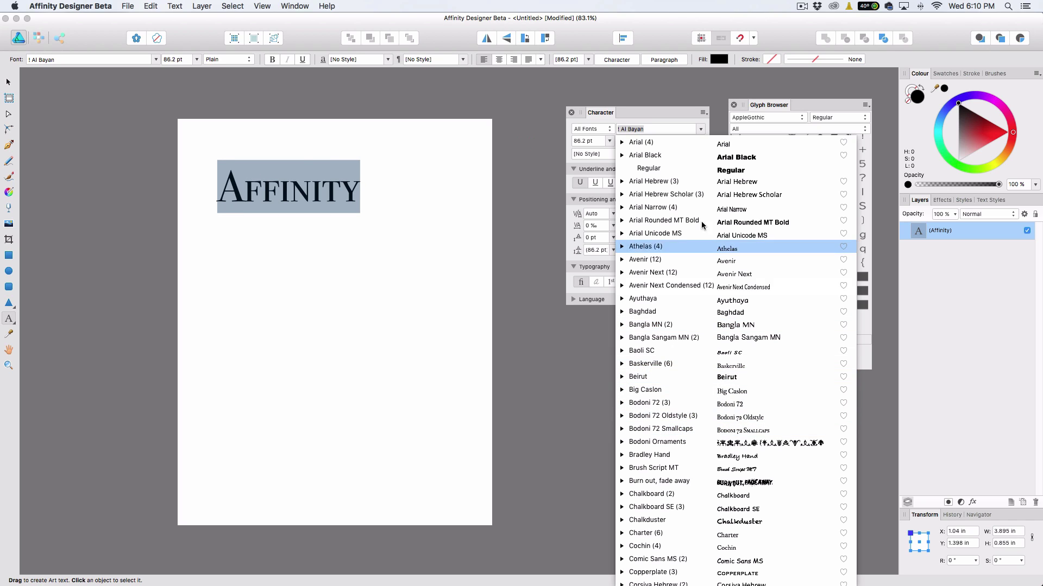
click(650, 115)
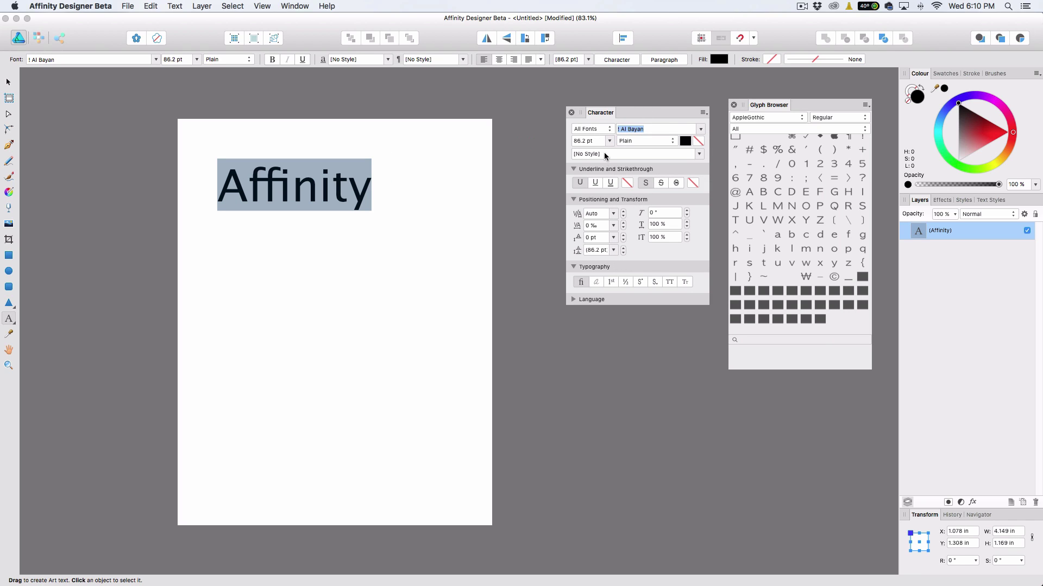
Close the Character panel and change the Affinity text's font to African
click(571, 112)
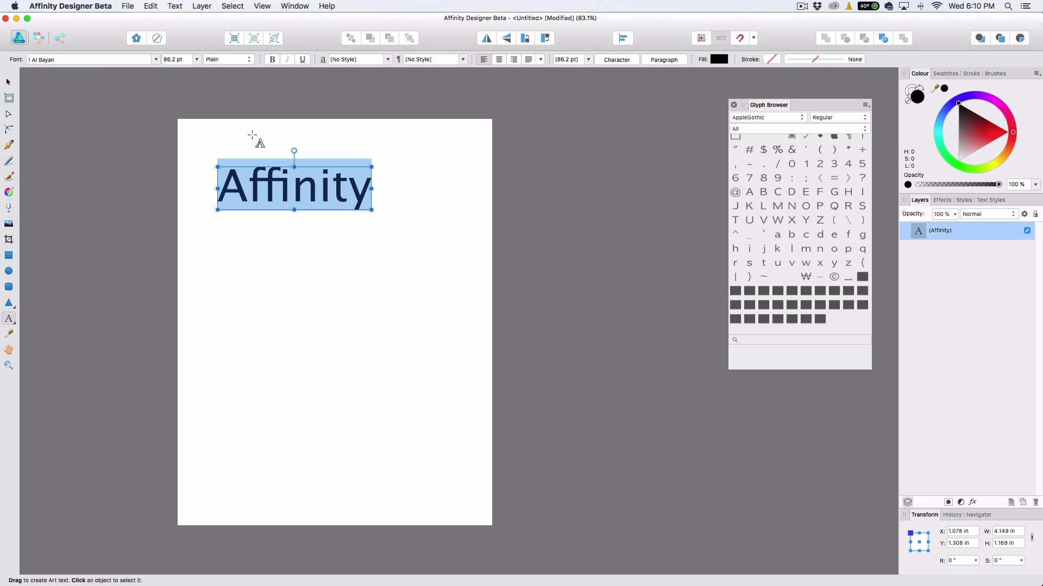
click(100, 58)
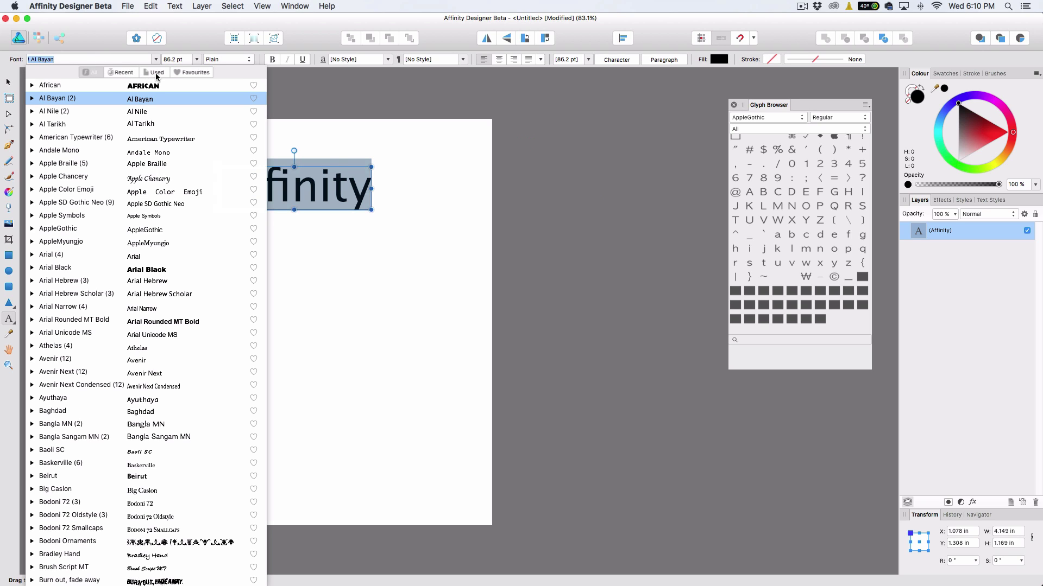
click(124, 75)
click(157, 72)
click(176, 71)
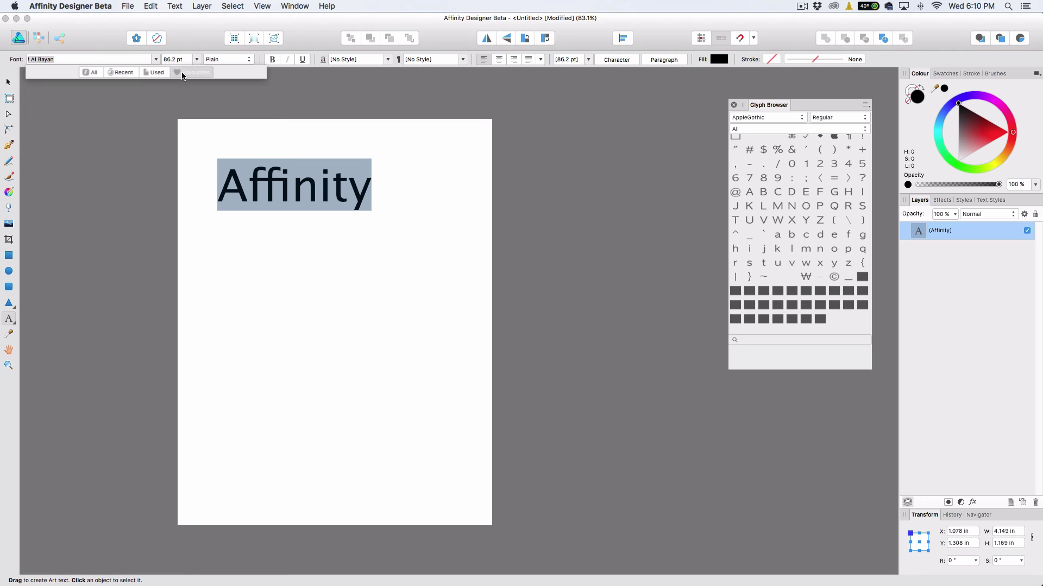
click(94, 73)
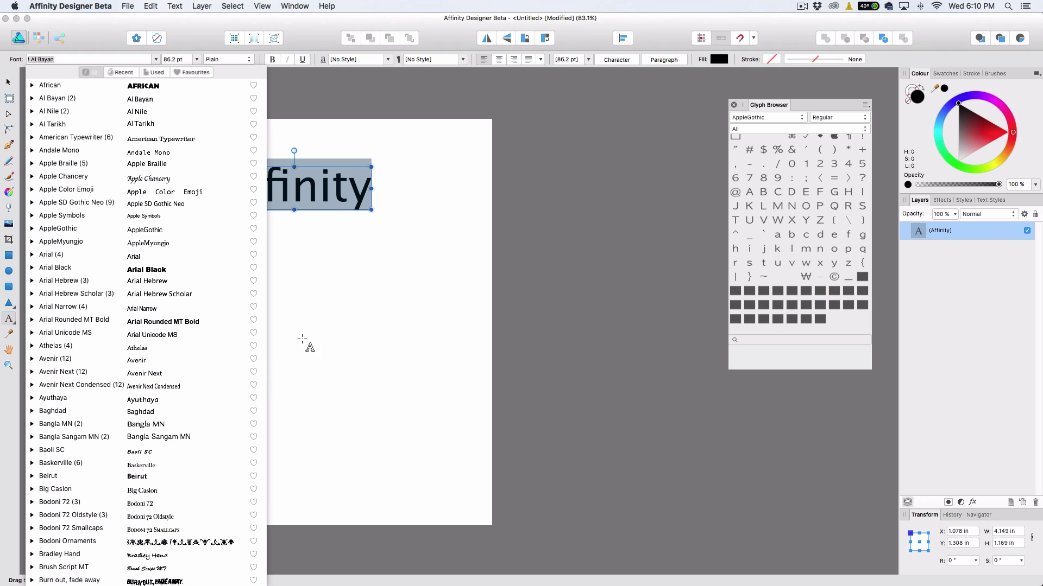
key(Escape)
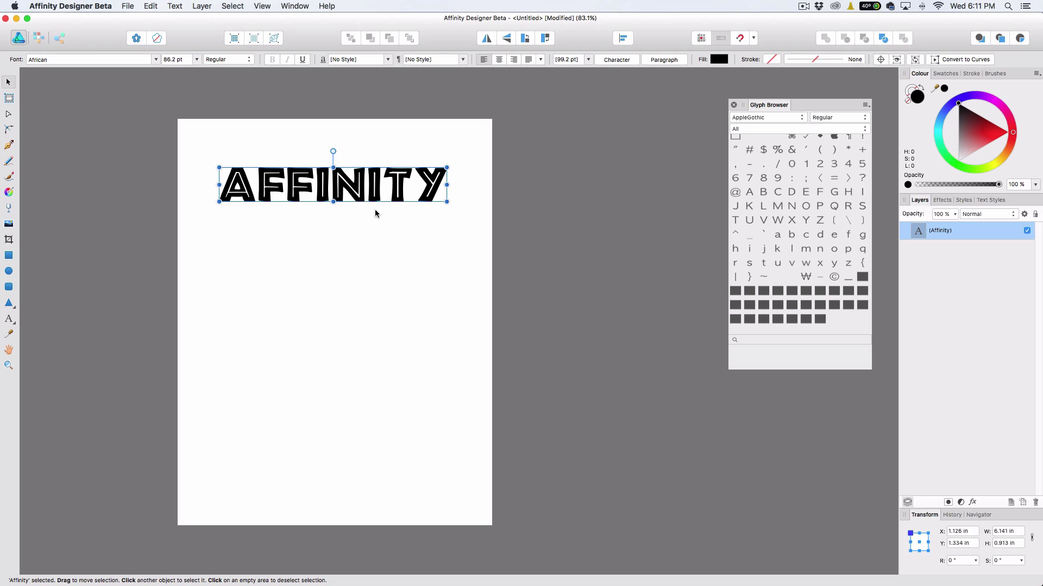
Reselect the AFFINITY text, reposition the Glyph Browser and switch it to Wingdings 2
key(t)
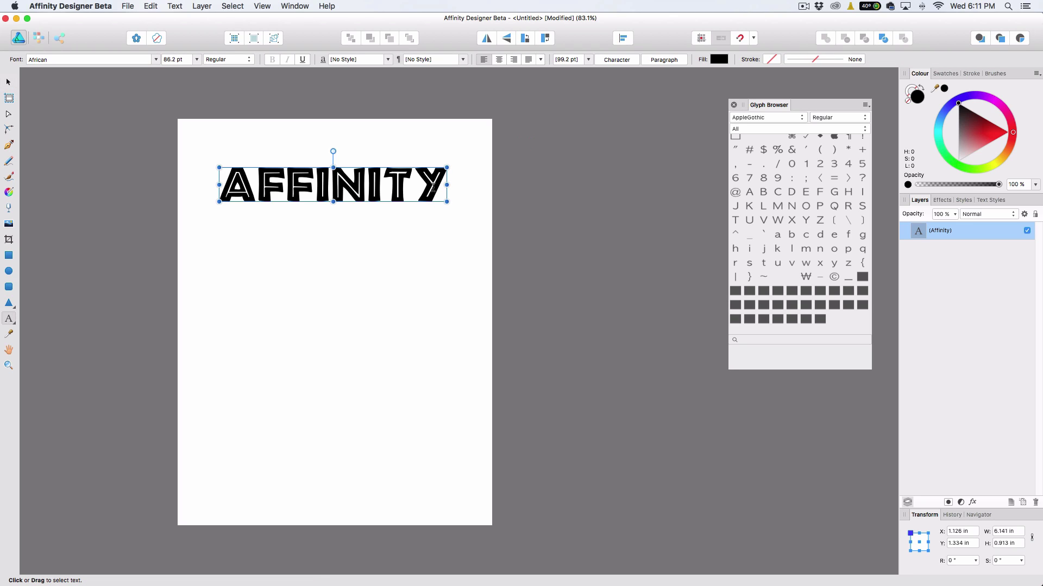
click(416, 190)
click(416, 190)
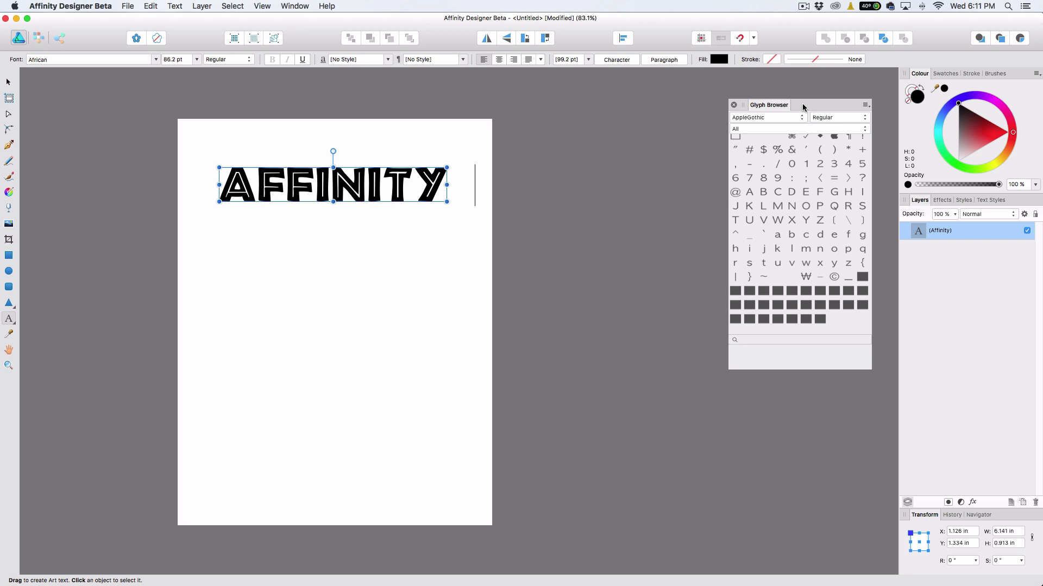
drag(802, 105, 619, 117)
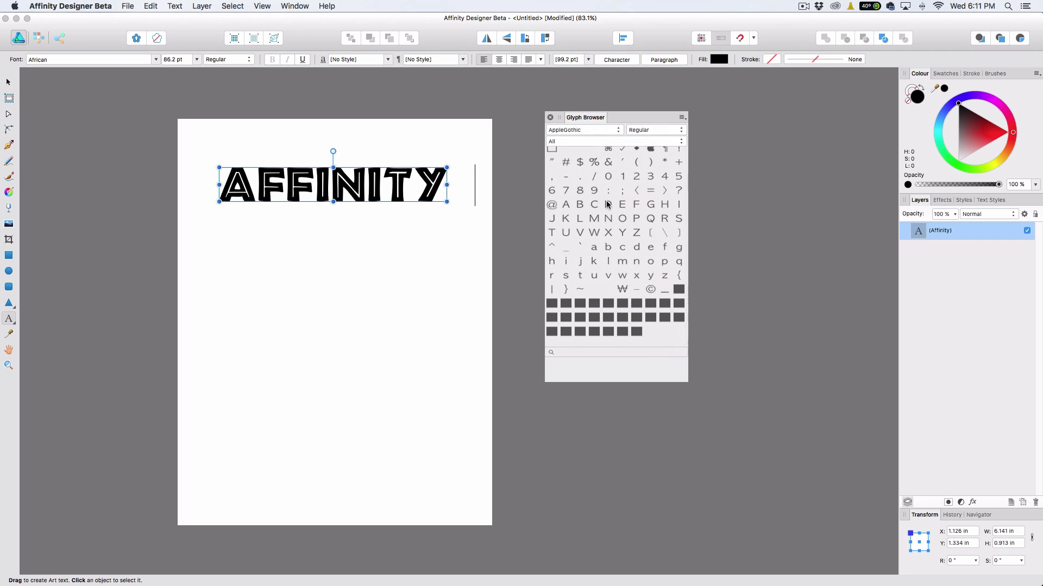
click(596, 131)
scroll(600, 375, down, 20)
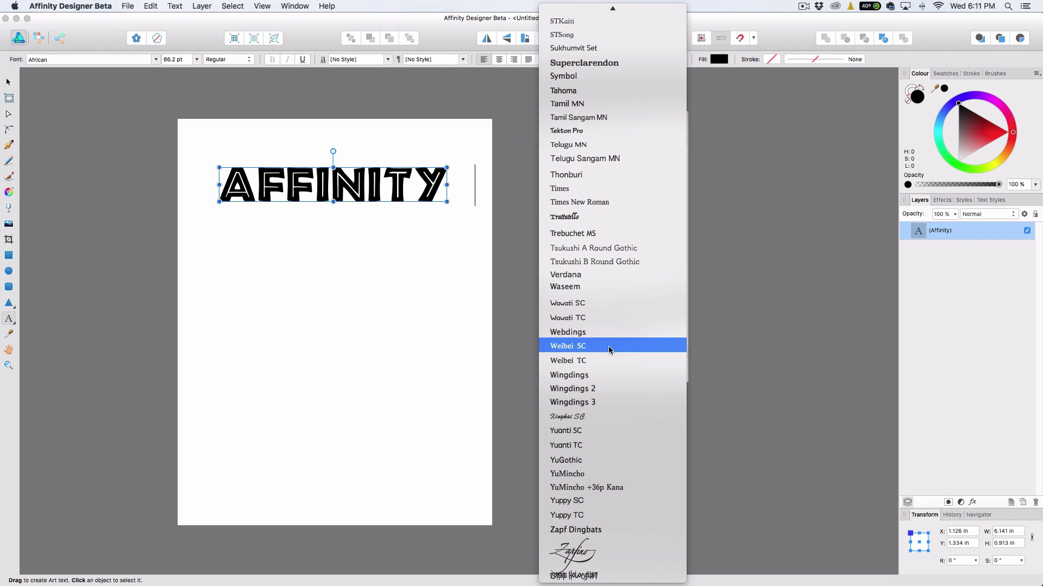
click(618, 389)
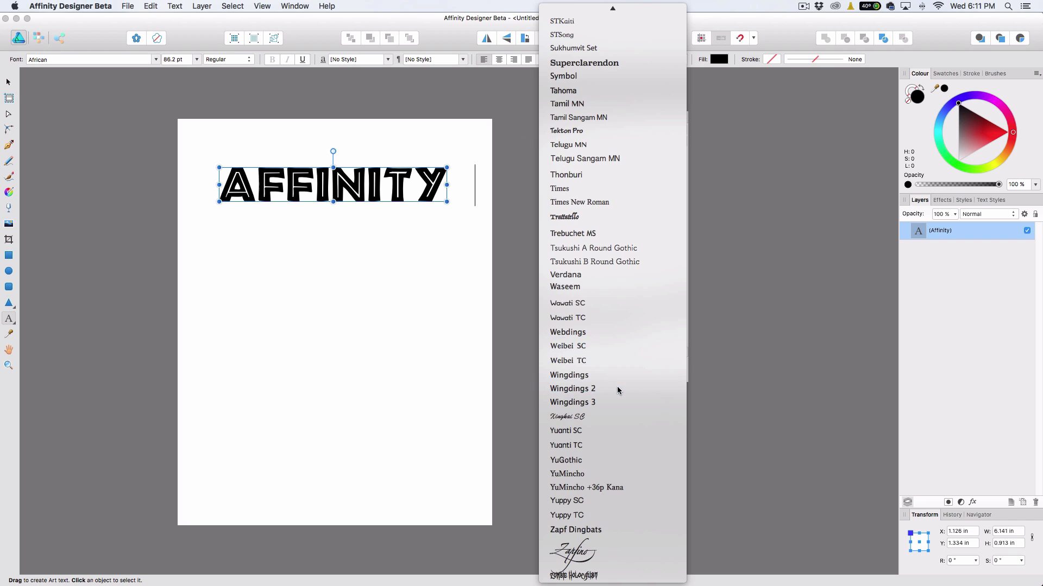
scroll(621, 286, down, 5)
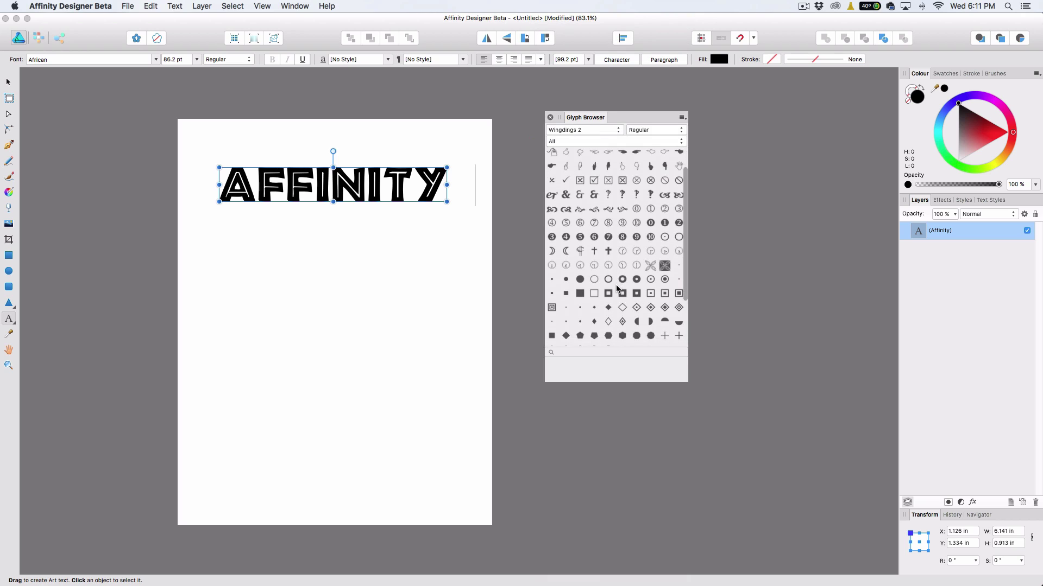
scroll(605, 293, up, 3)
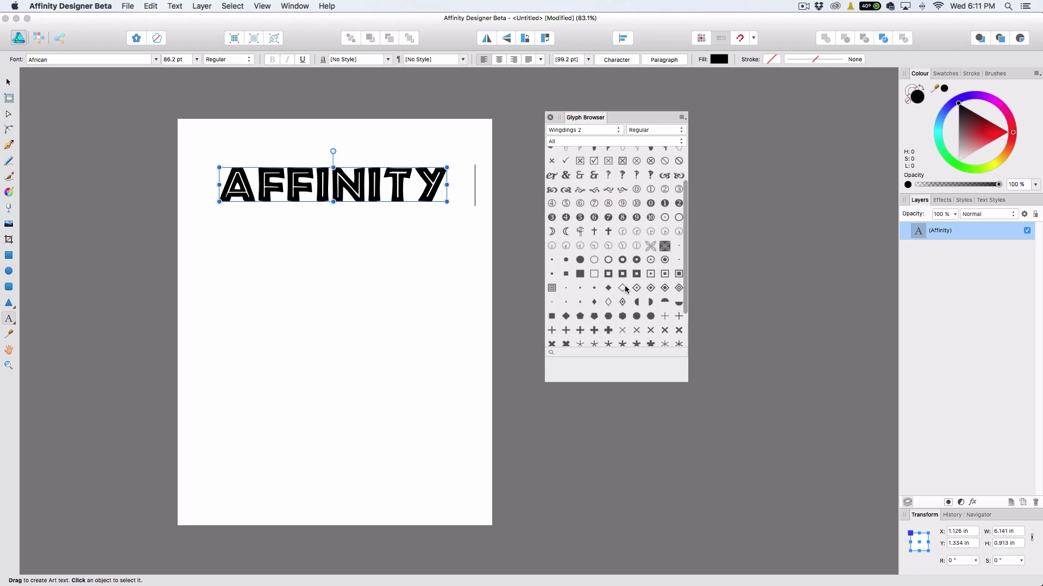
scroll(635, 299, up, 2)
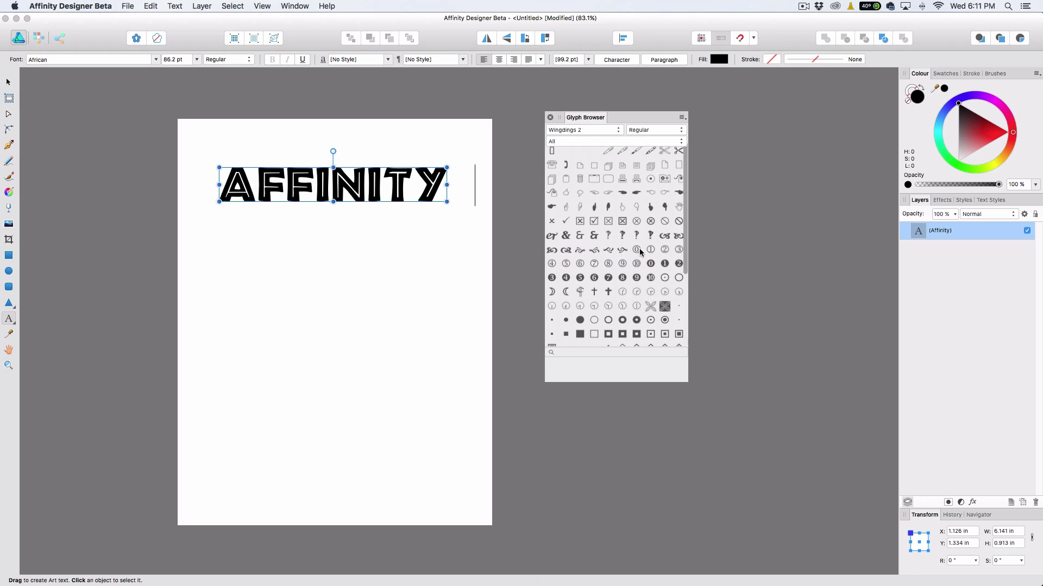
Keep the Wingdings 2 Regular style and set the glyph display to Largest Size
click(652, 131)
click(652, 132)
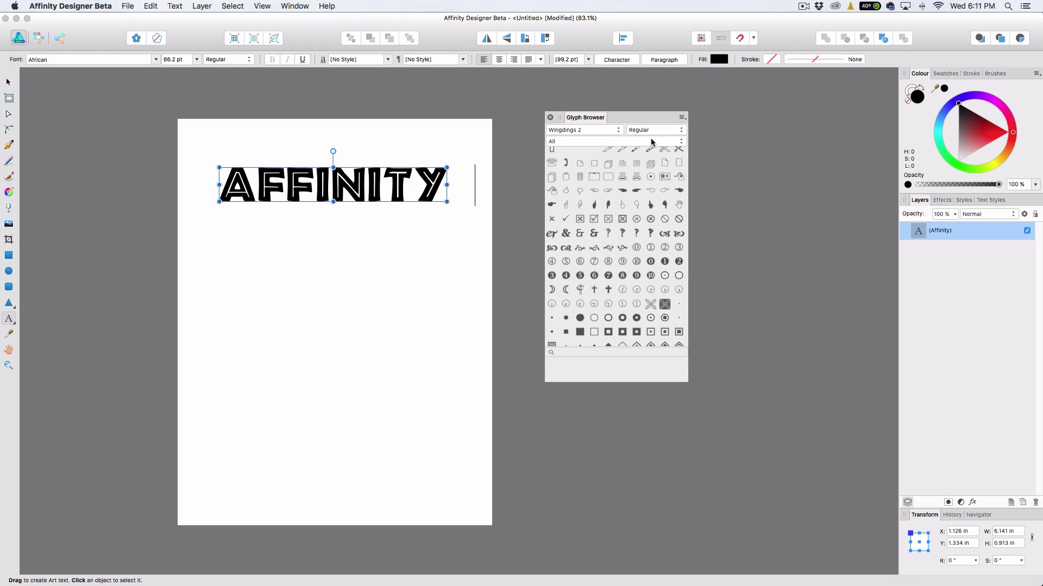
drag(643, 117, 633, 114)
click(646, 129)
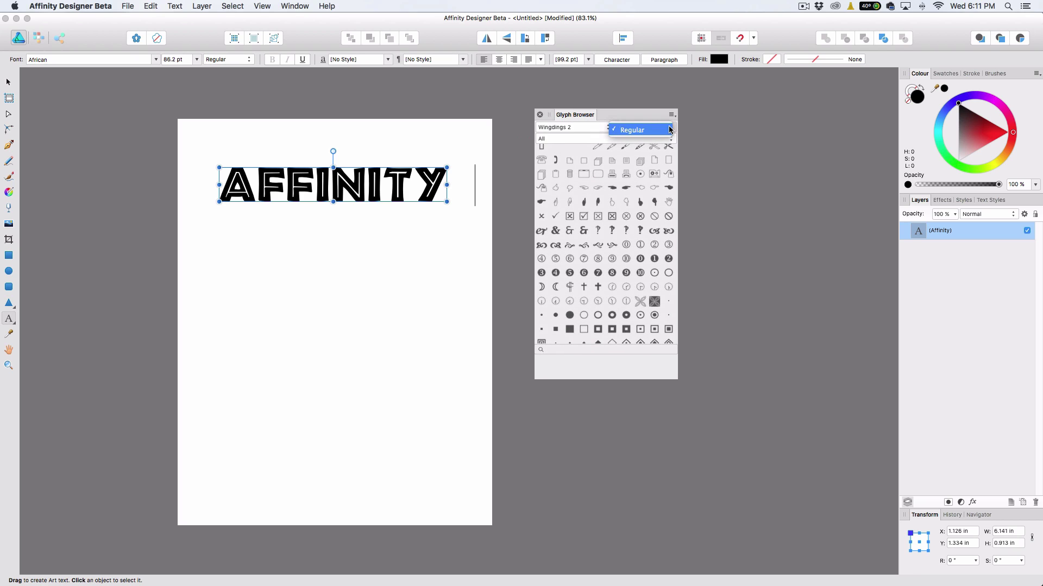
click(646, 128)
click(672, 114)
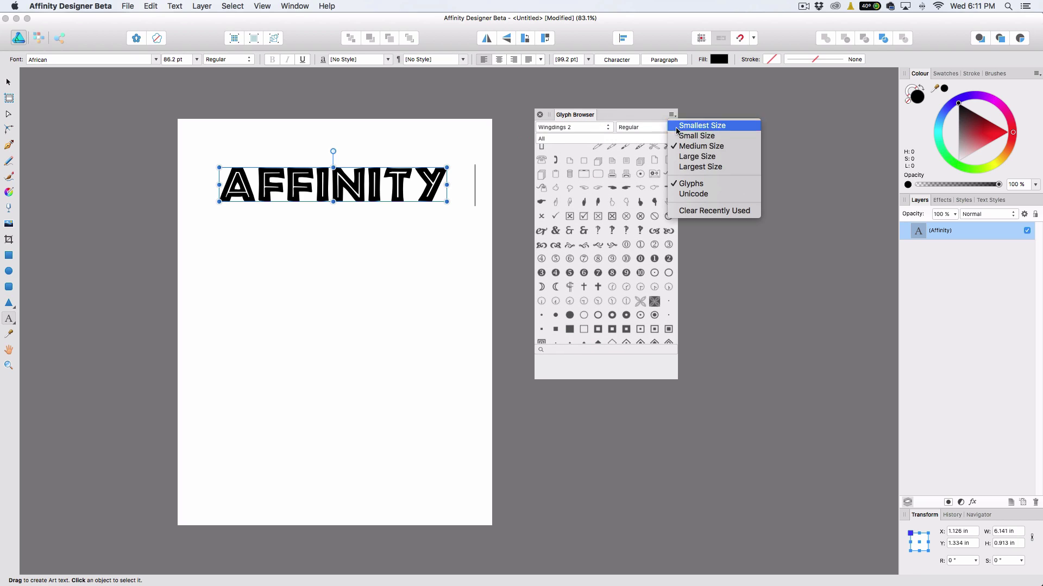
click(699, 165)
Enlarge the Glyph Browser and insert the clock glyph between AFFINI and TY
drag(675, 379, 759, 457)
scroll(677, 277, down, 3)
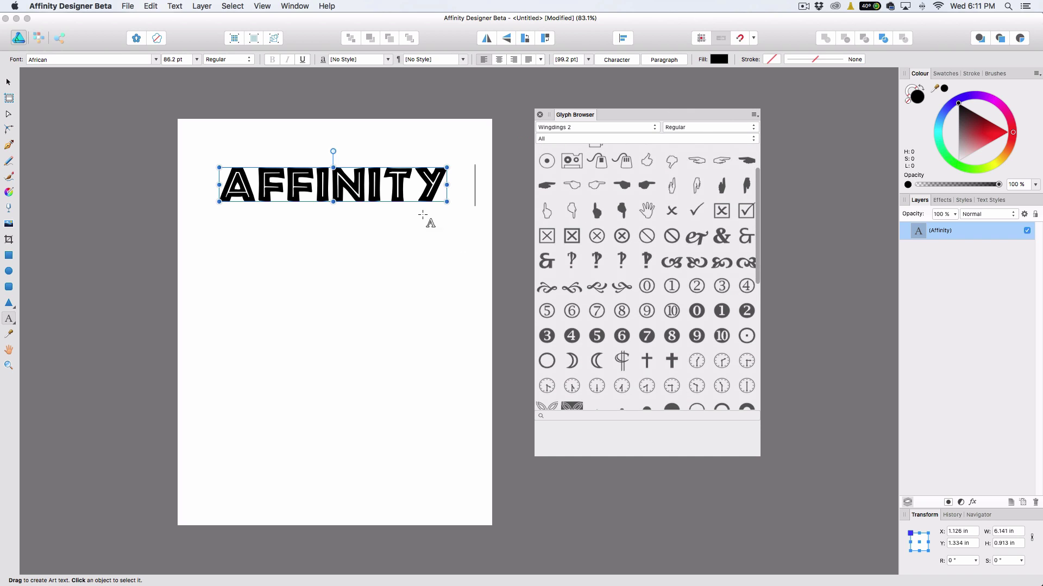
double_click(395, 184)
click(395, 184)
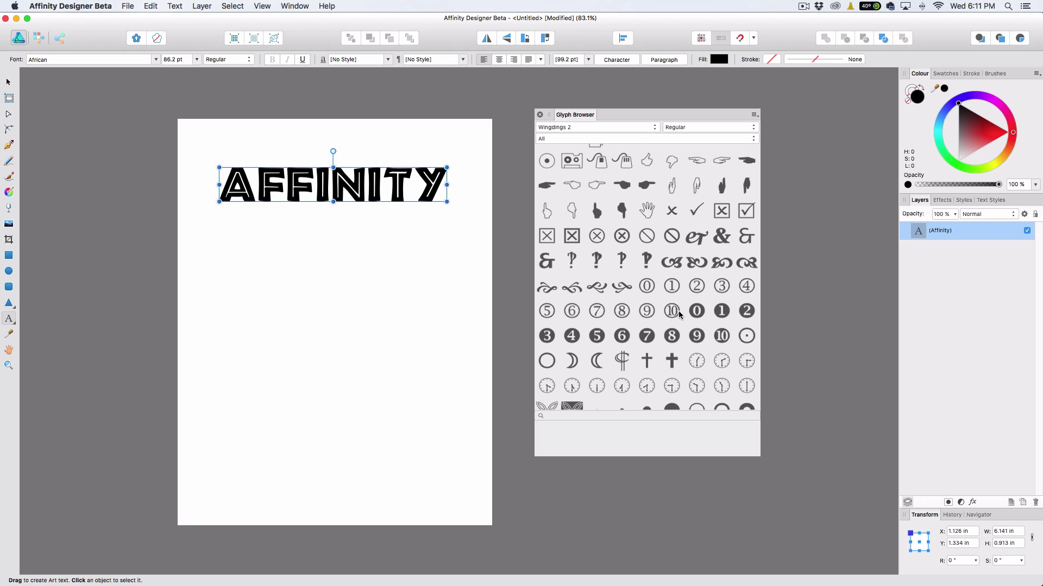
scroll(663, 312, down, 5)
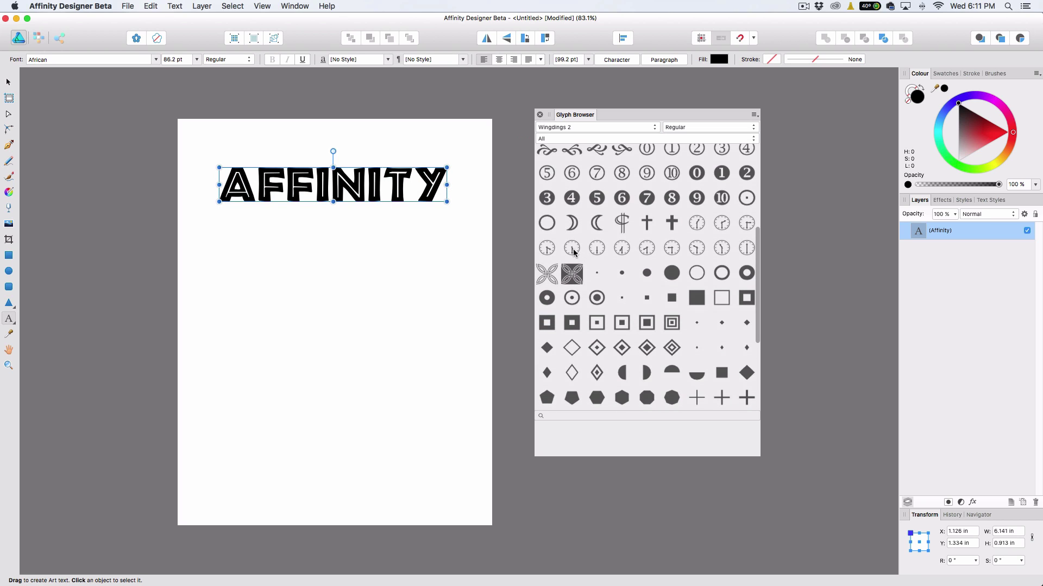
double_click(571, 249)
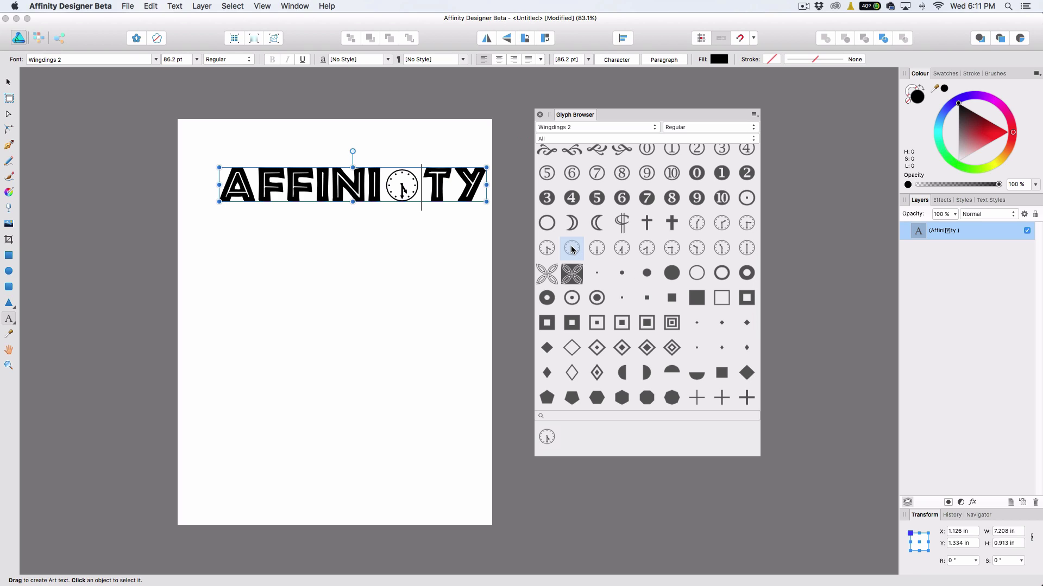
Replace the second F in the title with the heavy plus glyph
scroll(624, 314, down, 1)
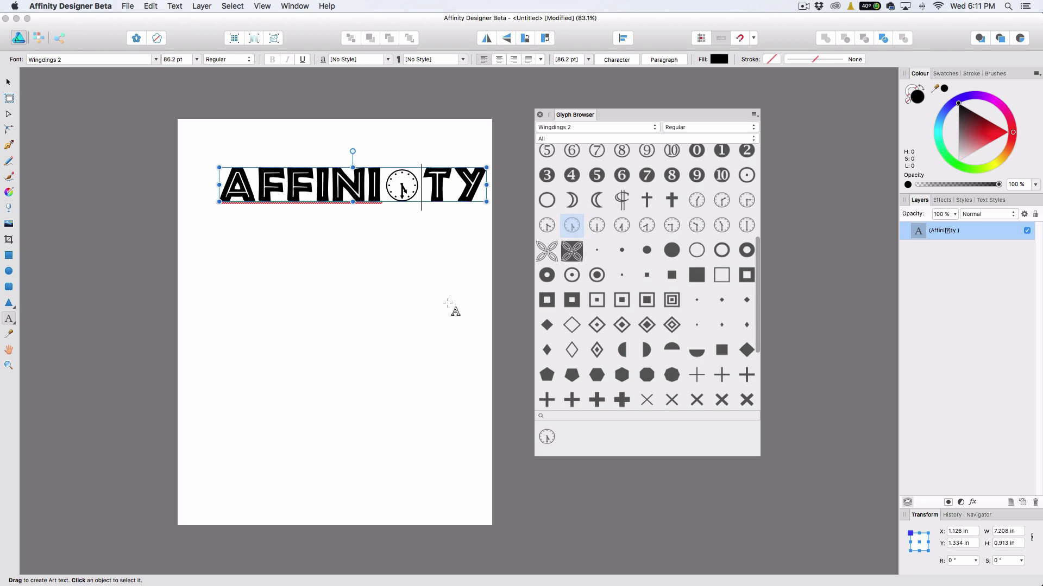
double_click(286, 183)
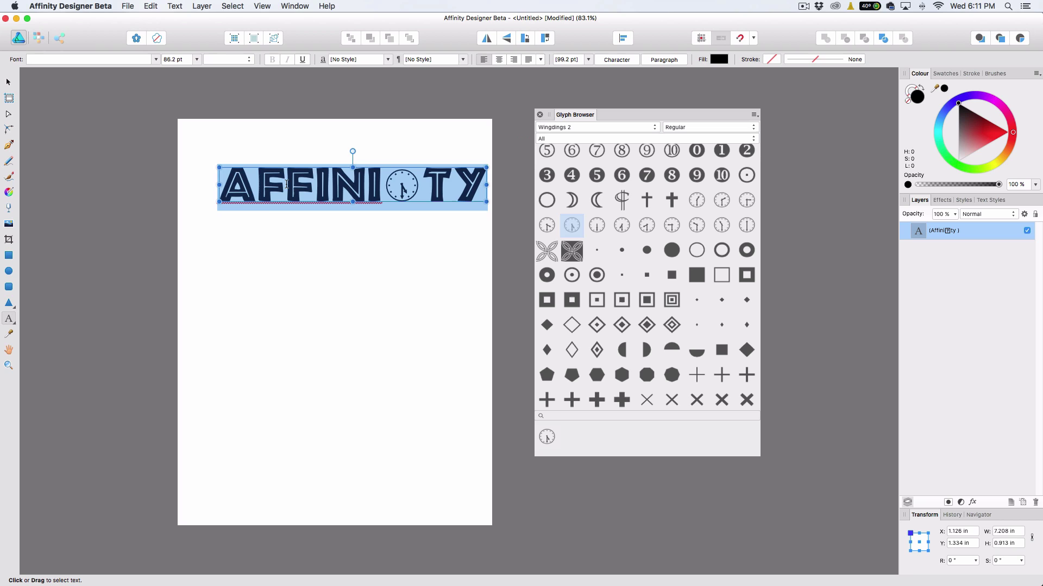
click(287, 184)
drag(283, 183, 257, 184)
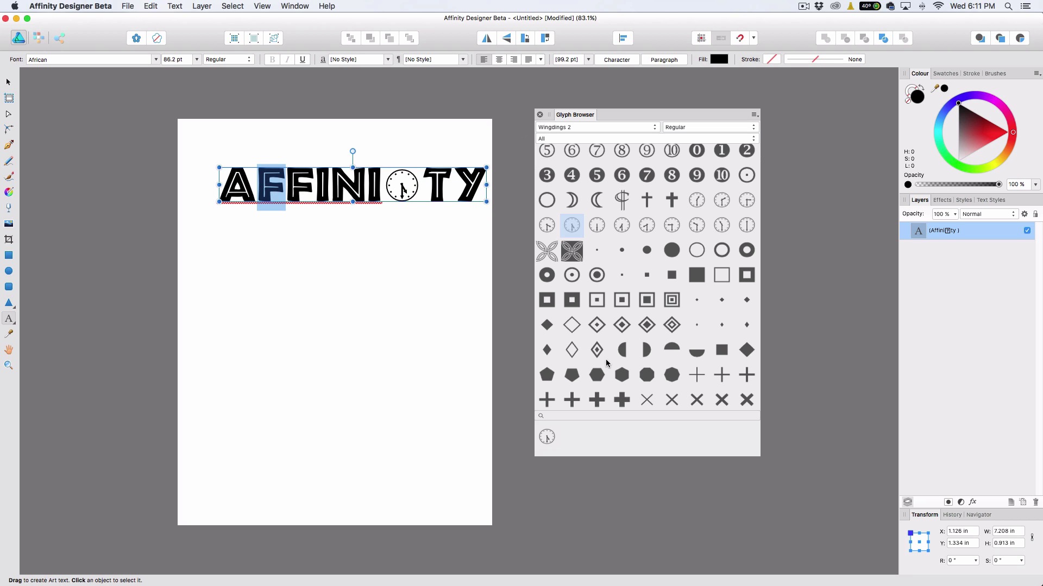
scroll(608, 359, down, 4)
double_click(622, 308)
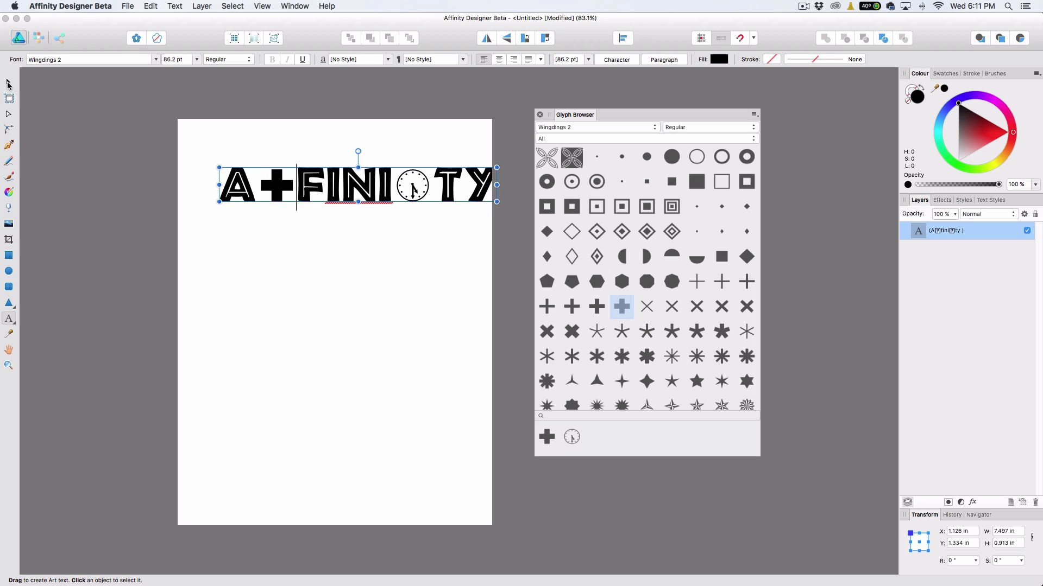
click(214, 288)
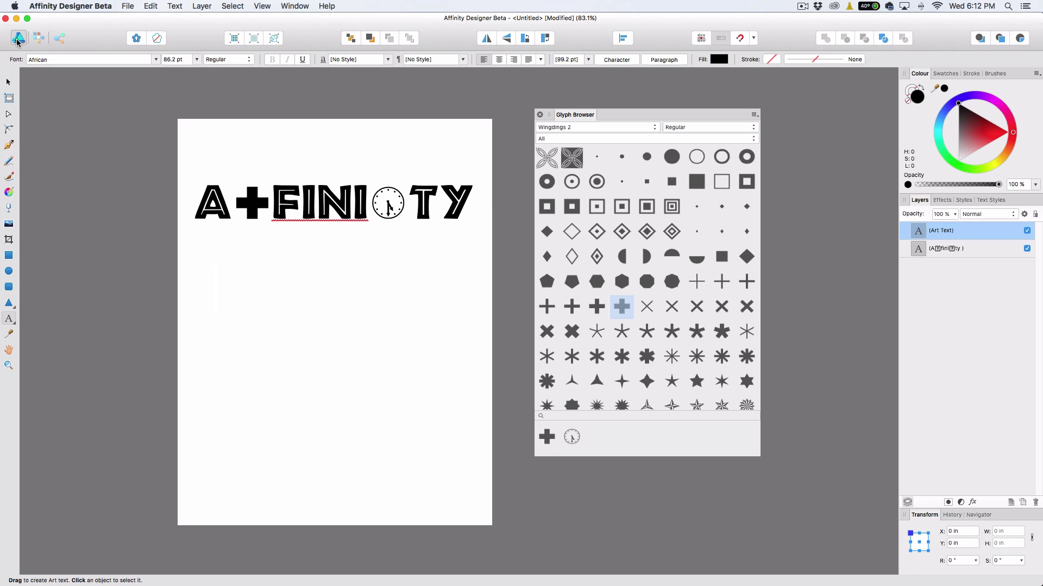
In the Pixel persona, add a Pixel layer and paint a black 20.5 px circle below the title
click(39, 37)
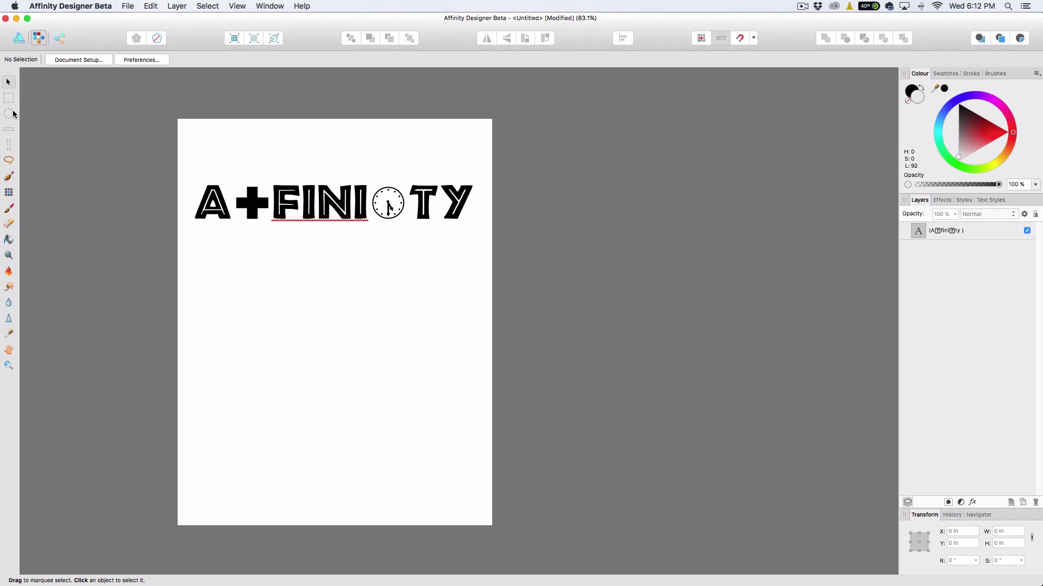
click(10, 208)
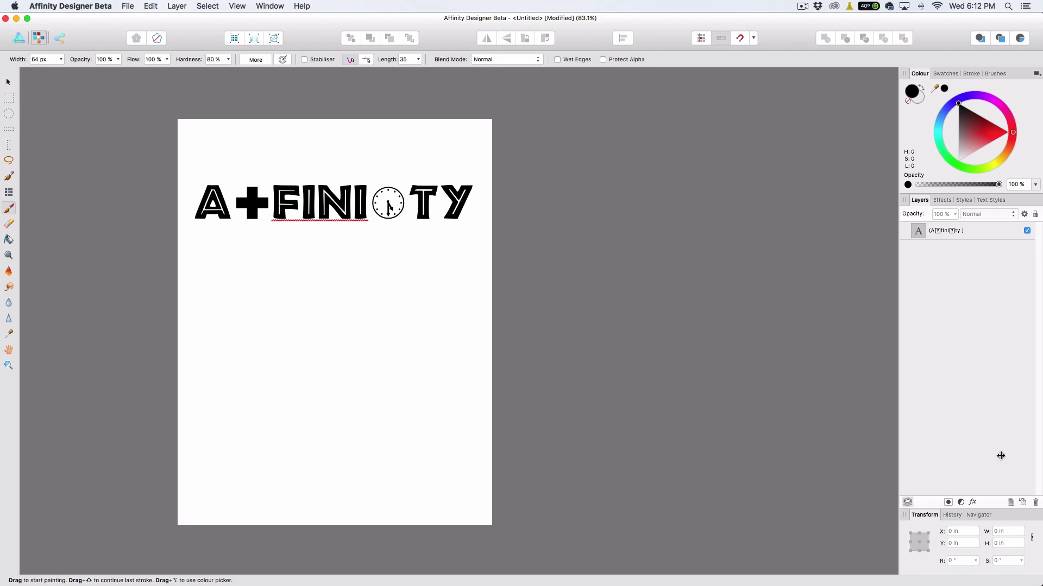
click(1023, 502)
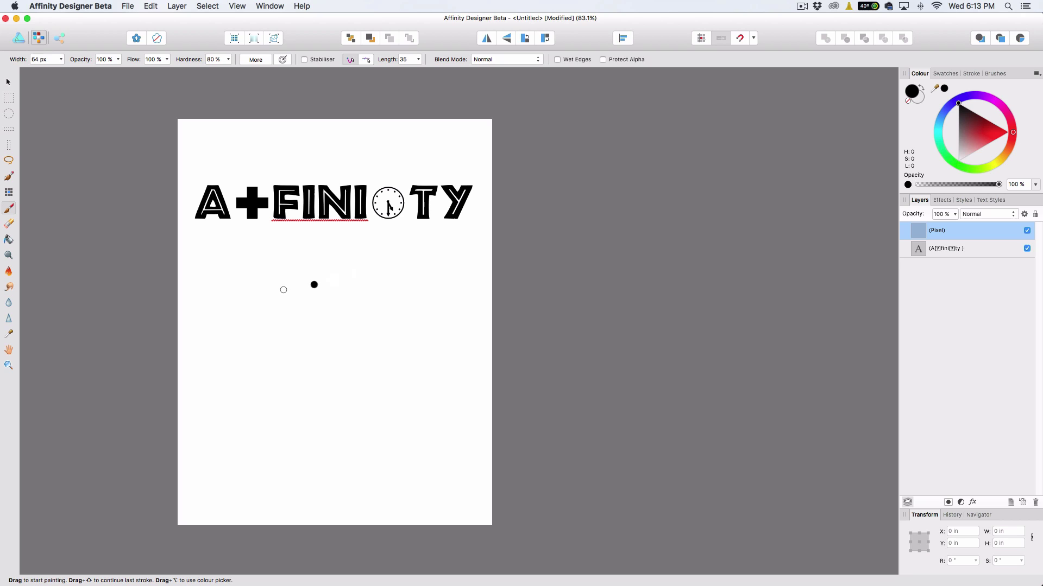
mouse_move(281, 254)
mouse_down()
mouse_move(245, 274)
mouse_move(257, 286)
mouse_move(227, 326)
mouse_move(273, 276)
mouse_move(308, 317)
mouse_move(290, 338)
mouse_move(292, 356)
mouse_move(310, 322)
mouse_move(336, 317)
mouse_move(317, 295)
mouse_move(344, 332)
mouse_up()
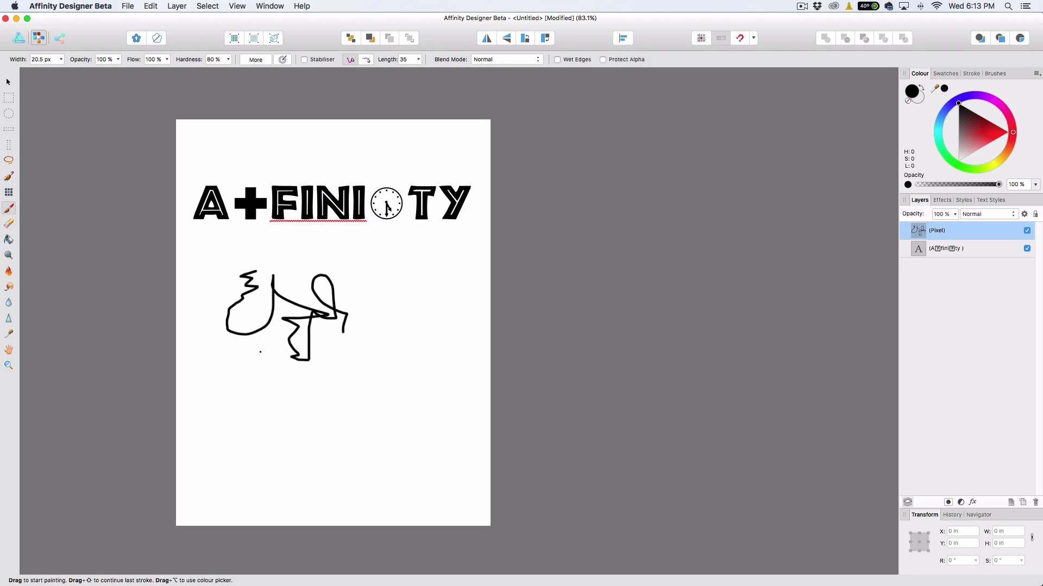
key(ctrl+z)
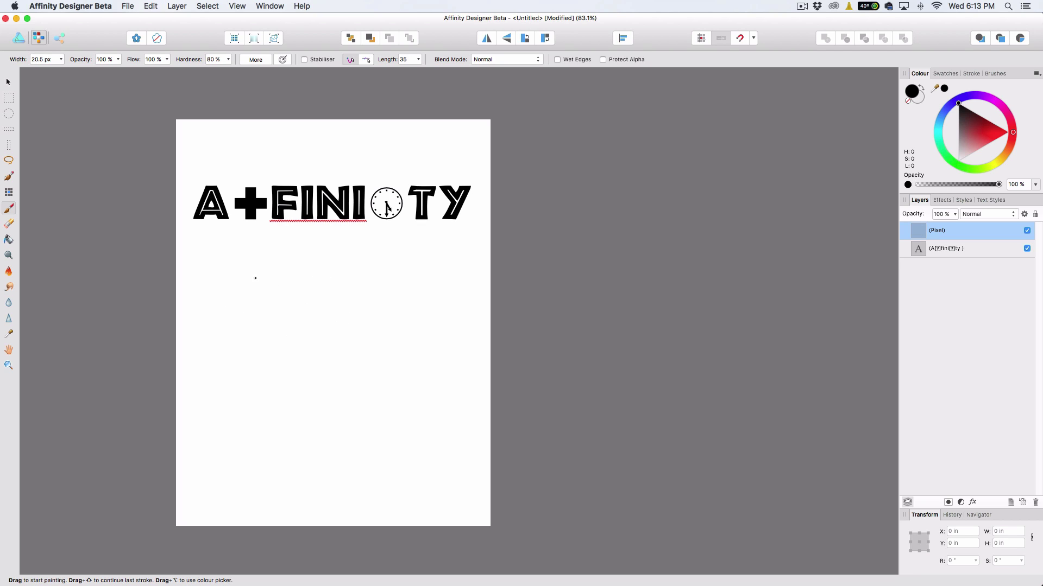
mouse_move(255, 278)
mouse_down()
mouse_move(229, 281)
mouse_move(217, 303)
mouse_move(238, 339)
mouse_move(270, 335)
mouse_move(265, 284)
mouse_up()
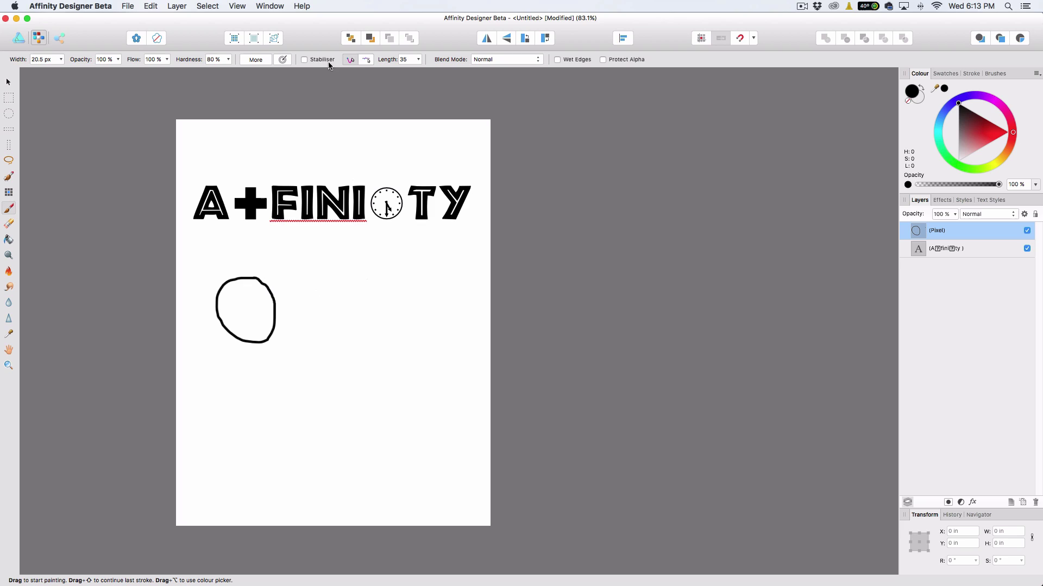
Enable the brush Stabiliser, paint a second circle right of the first, and bring Safari's Affinity blog forward
click(305, 59)
mouse_move(352, 276)
mouse_down()
mouse_move(319, 297)
mouse_move(317, 329)
mouse_move(354, 354)
mouse_move(396, 340)
mouse_move(403, 278)
mouse_move(354, 264)
mouse_move(339, 290)
mouse_up()
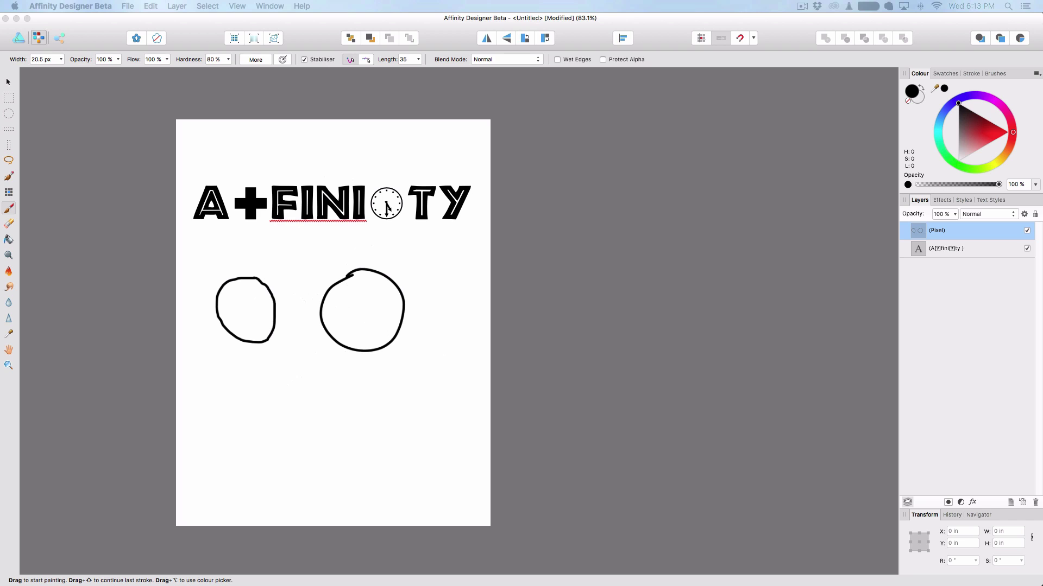
drag(359, 581, 239, 21)
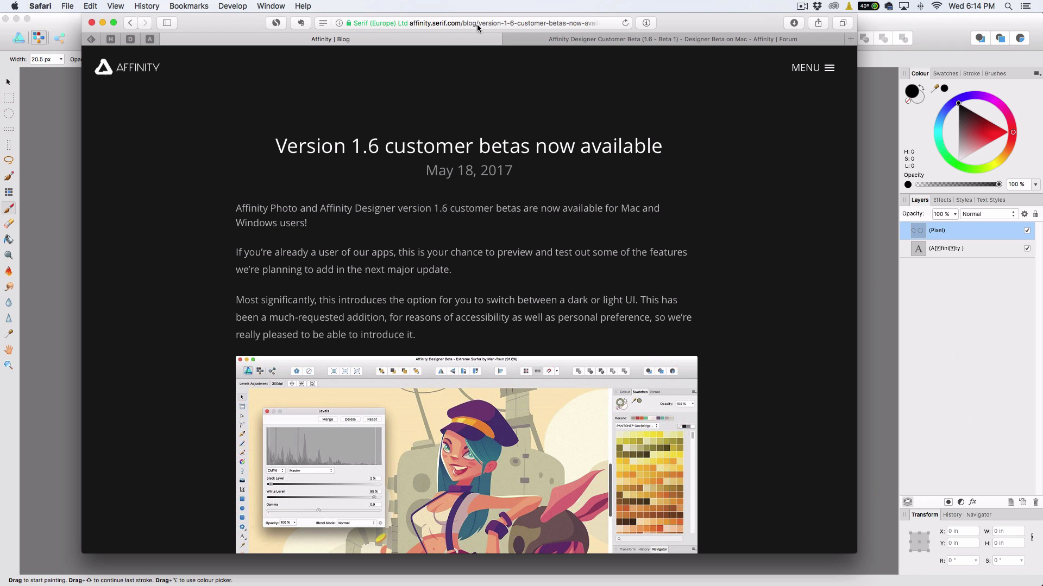
Switch to the Affinity Designer 1.6 Beta 1 forum tab and scroll to its Fixes/Improvements list
scroll(495, 218, down, 10)
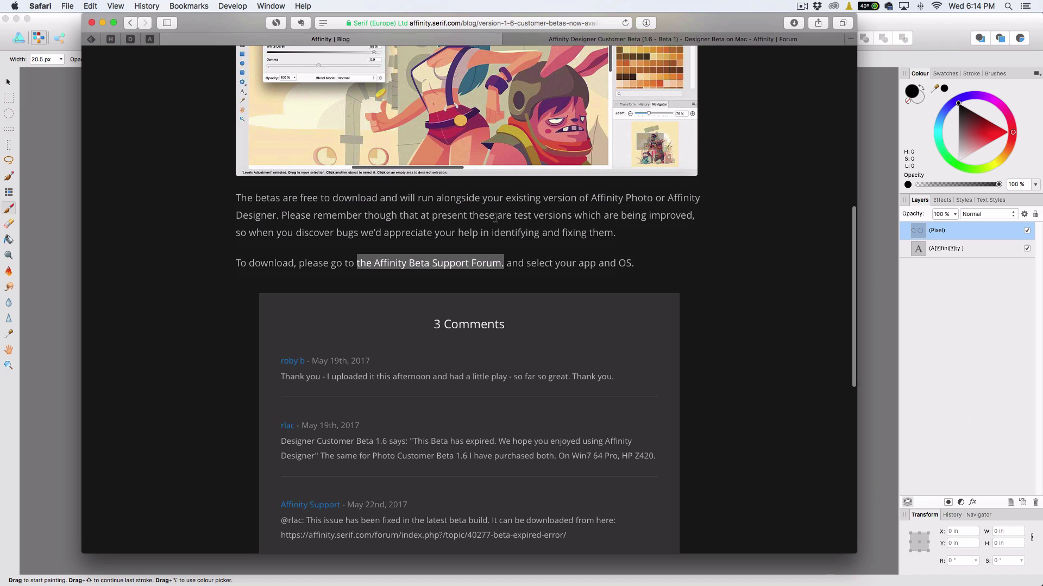
click(571, 276)
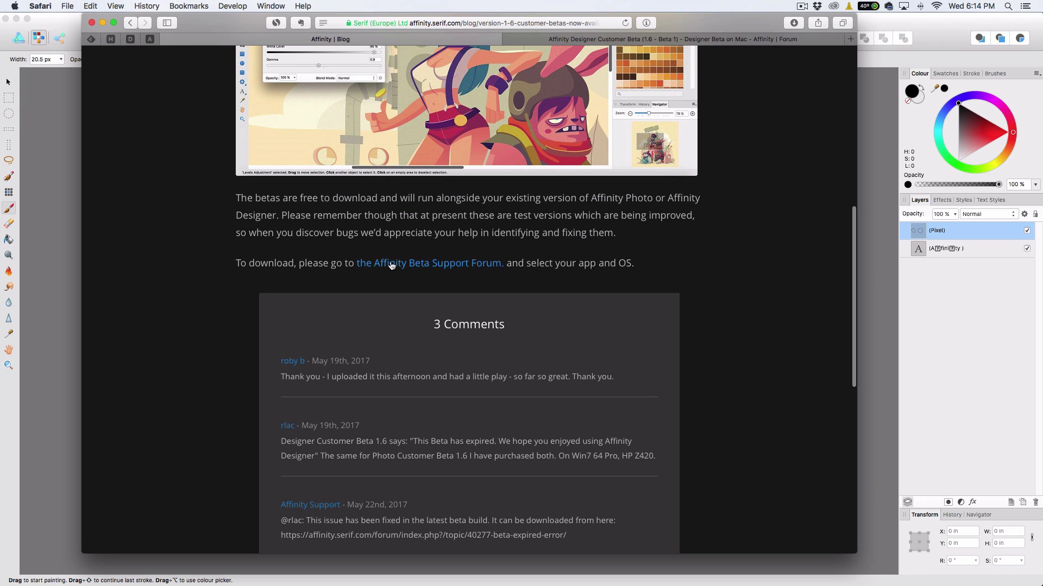
scroll(413, 266, up, 15)
click(578, 41)
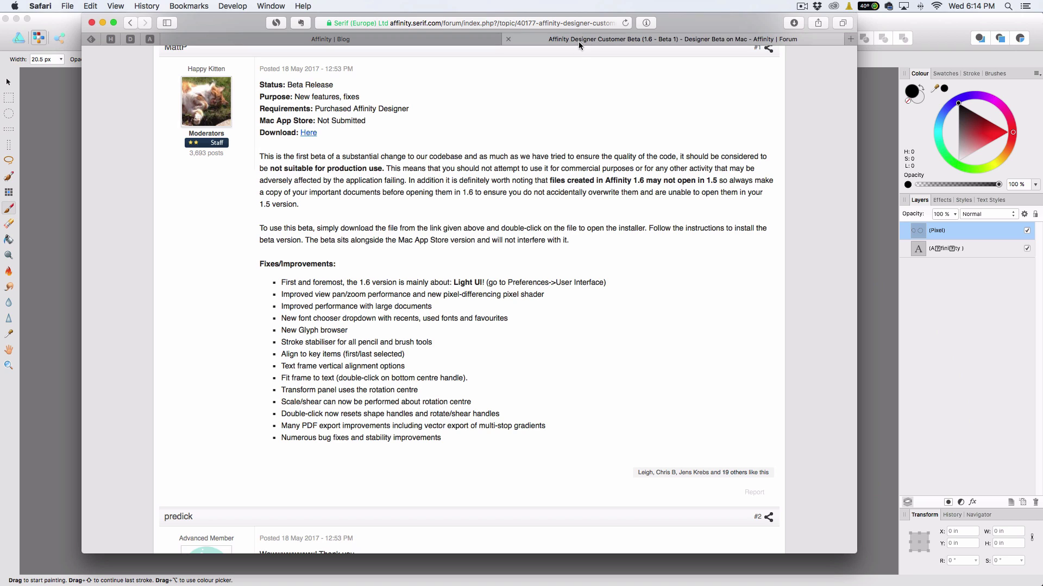
scroll(441, 226, up, 5)
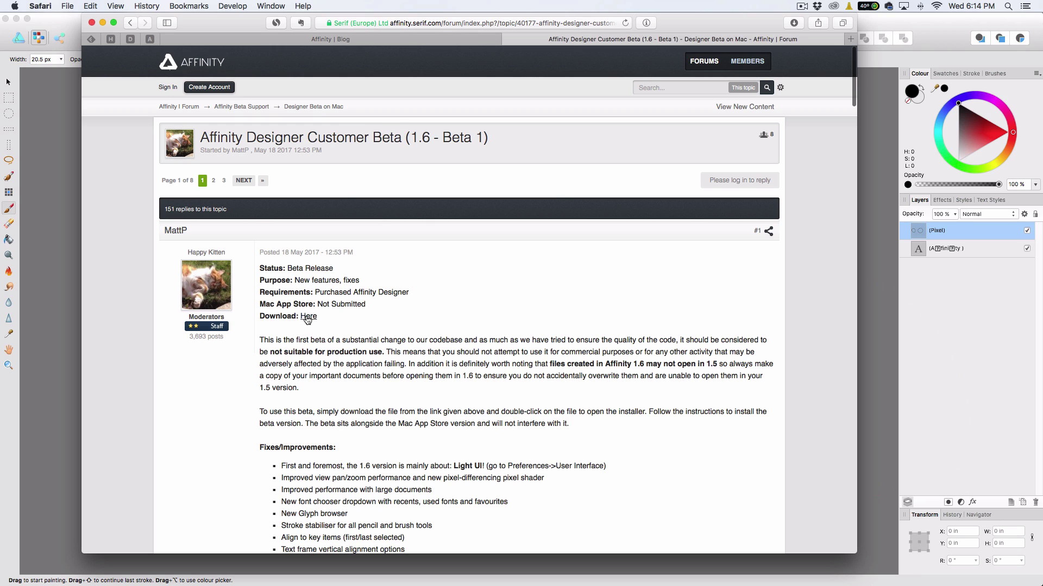
scroll(375, 415, down, 2)
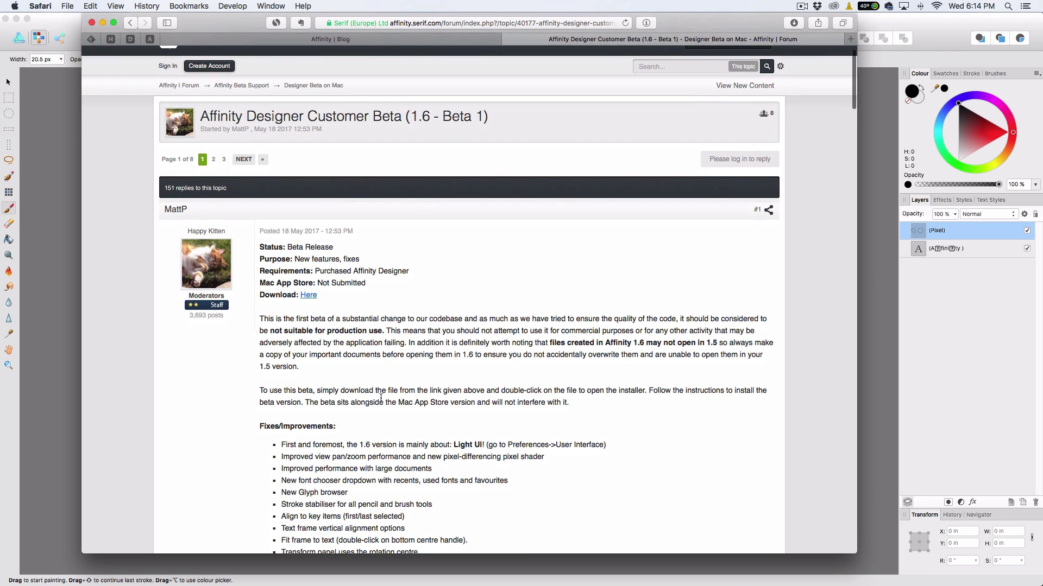
scroll(376, 413, down, 5)
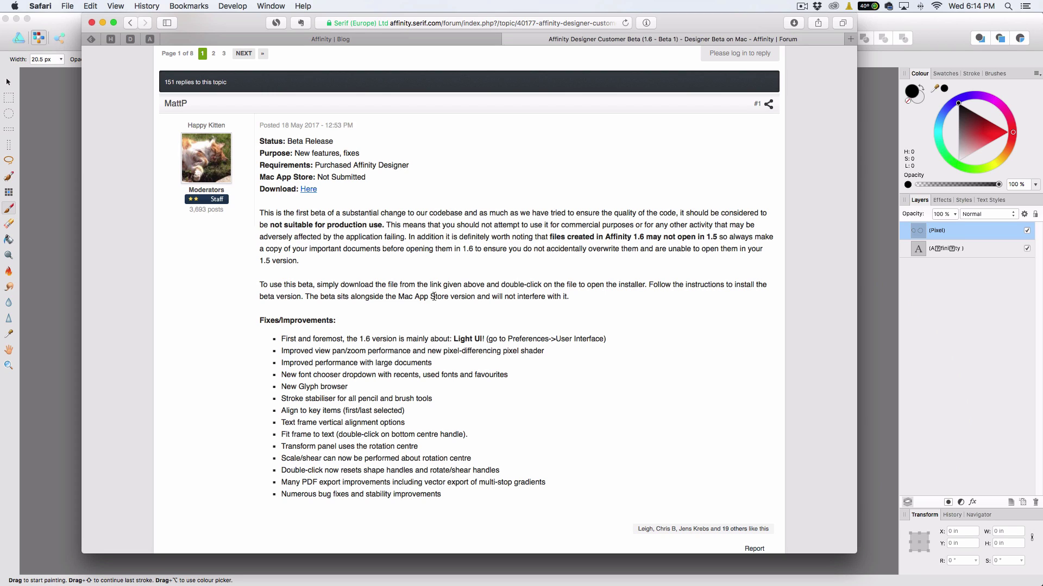
scroll(421, 324, down, 2)
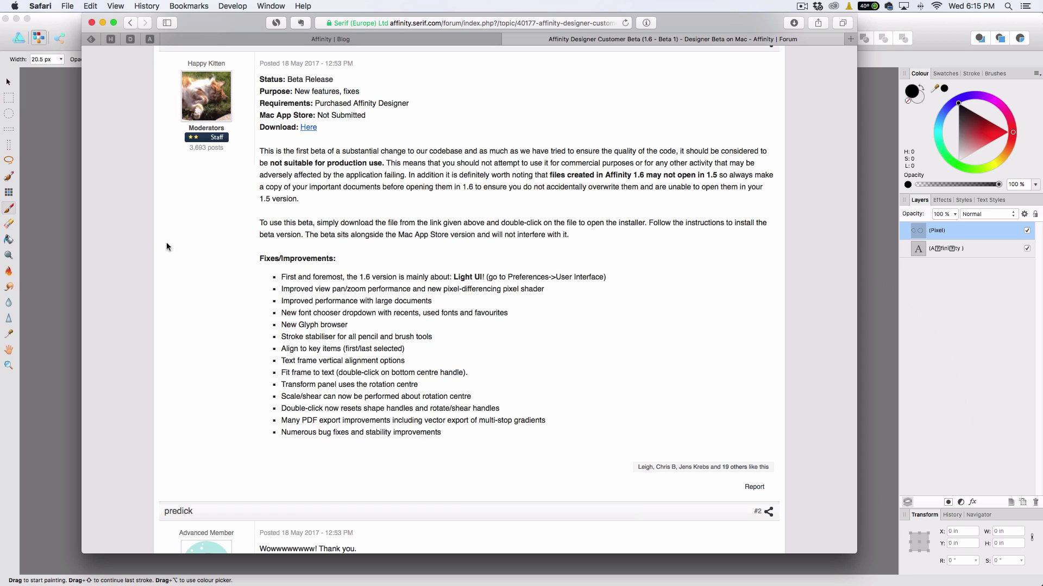
Return to the Affinity Designer document showing A+FINI◷TY above the two circles
click(67, 208)
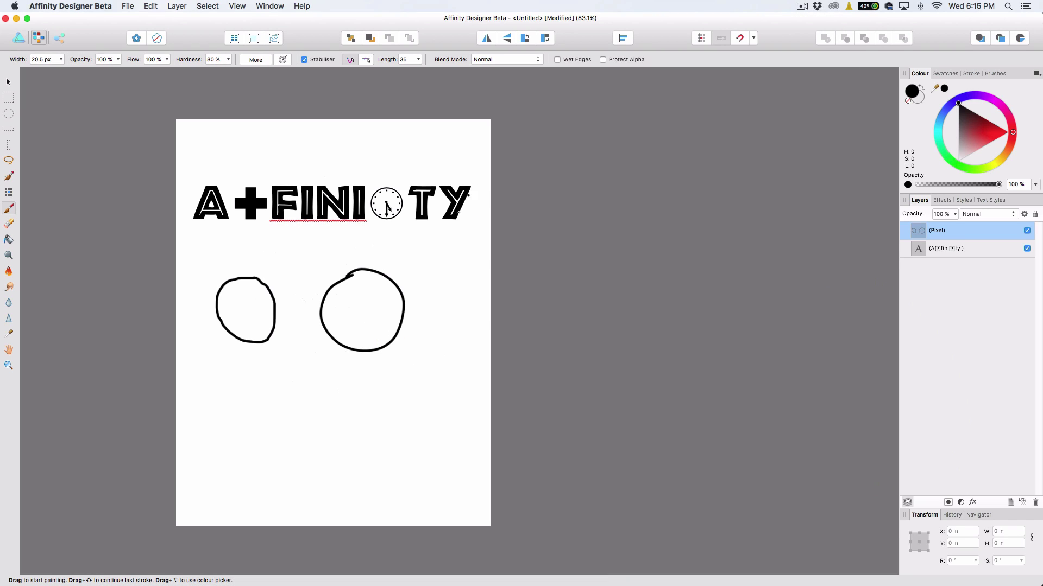